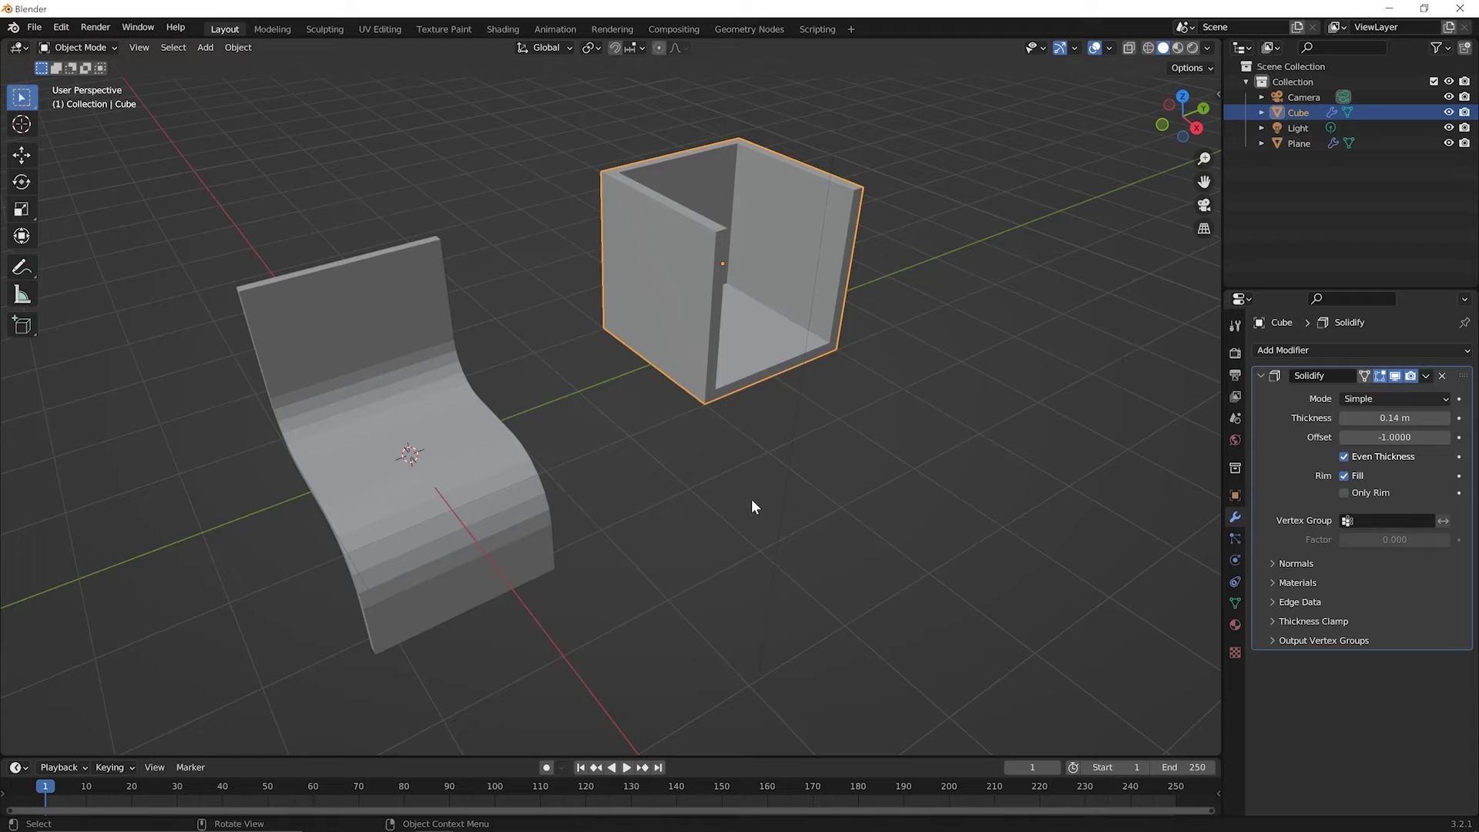
- Start a new General scene, discarding the current one without saving
left_click(35, 28)
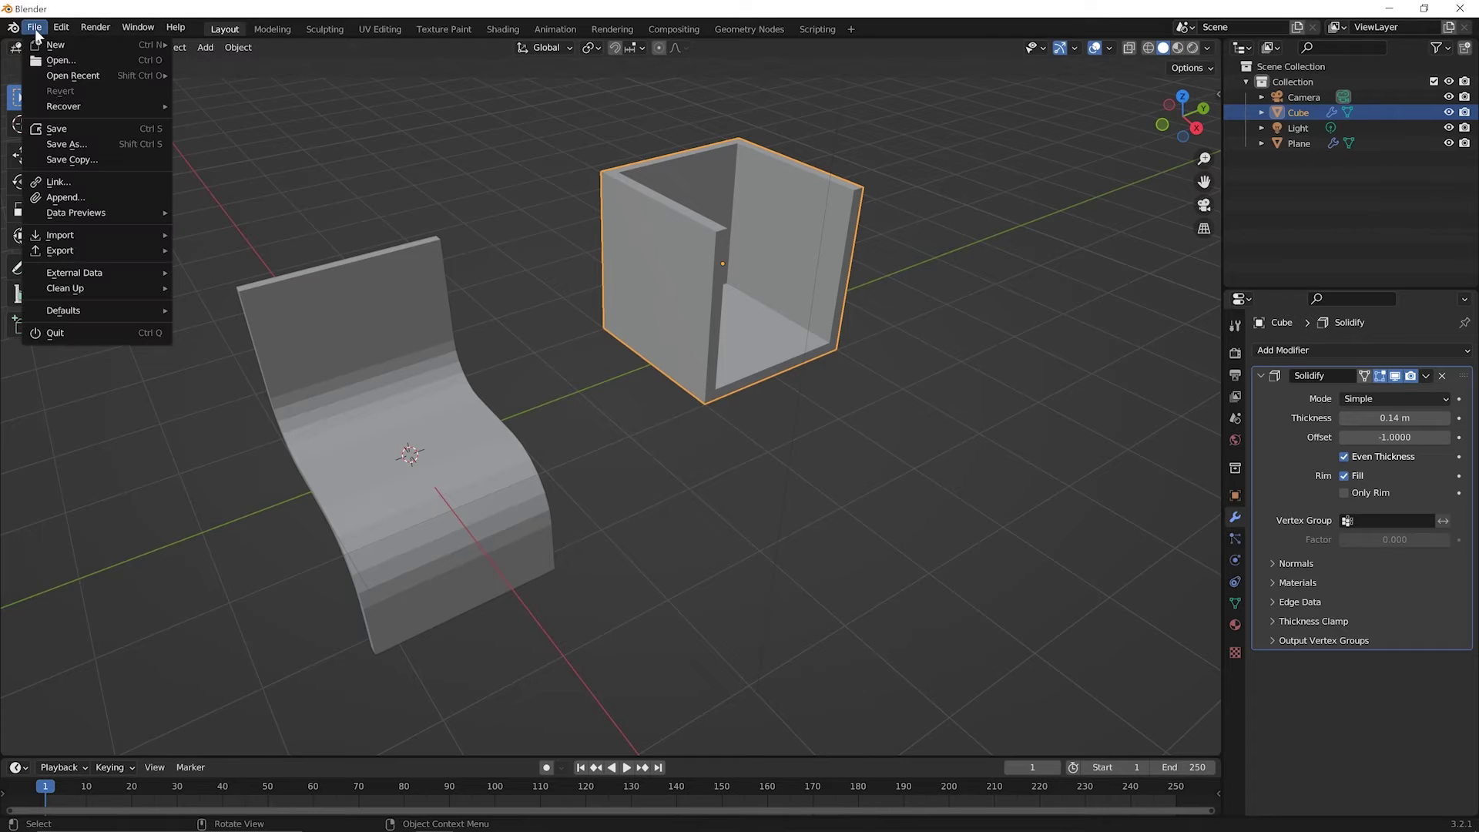
mouse_move(47, 48)
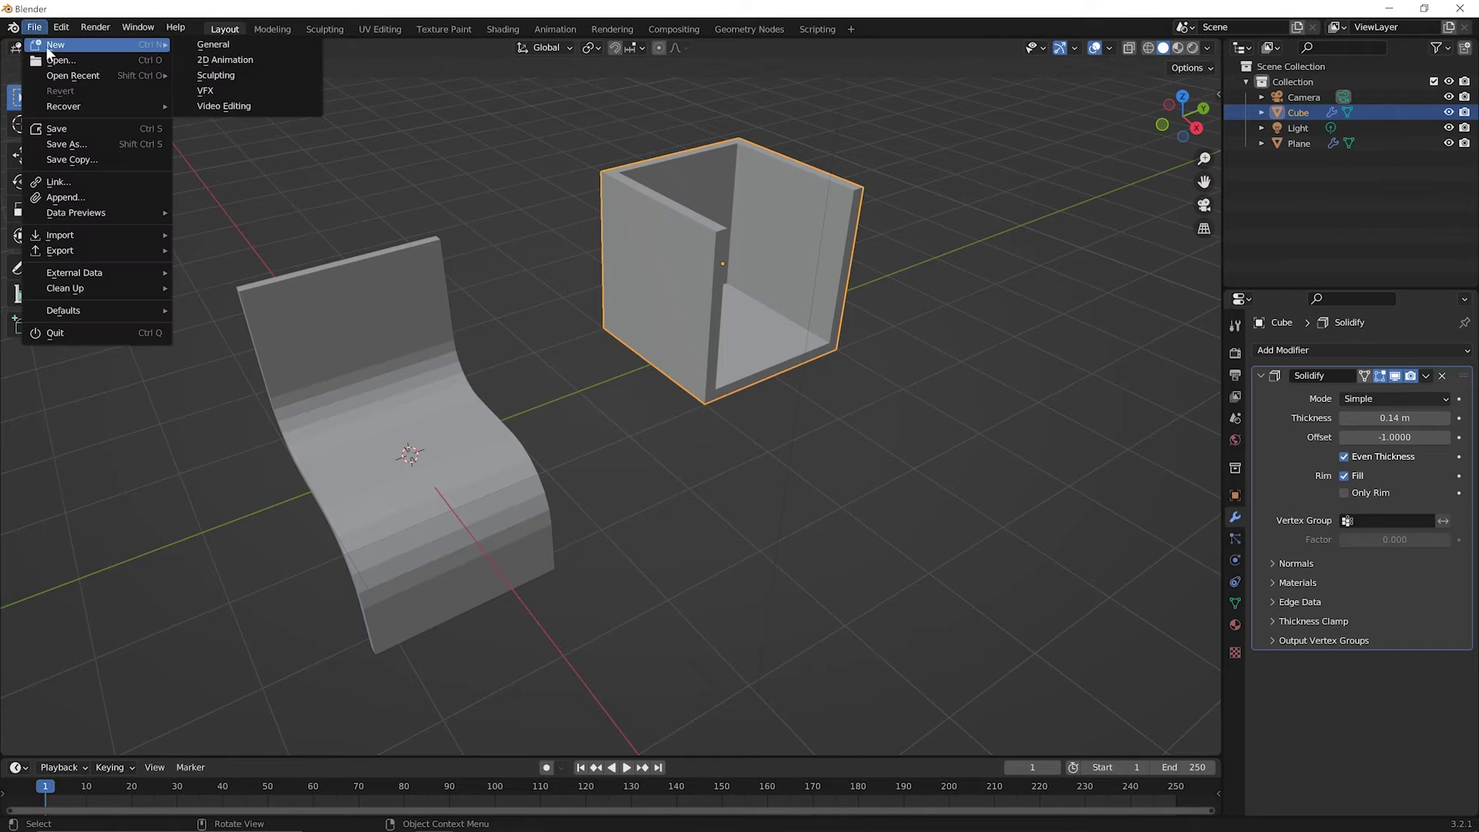
left_click(211, 45)
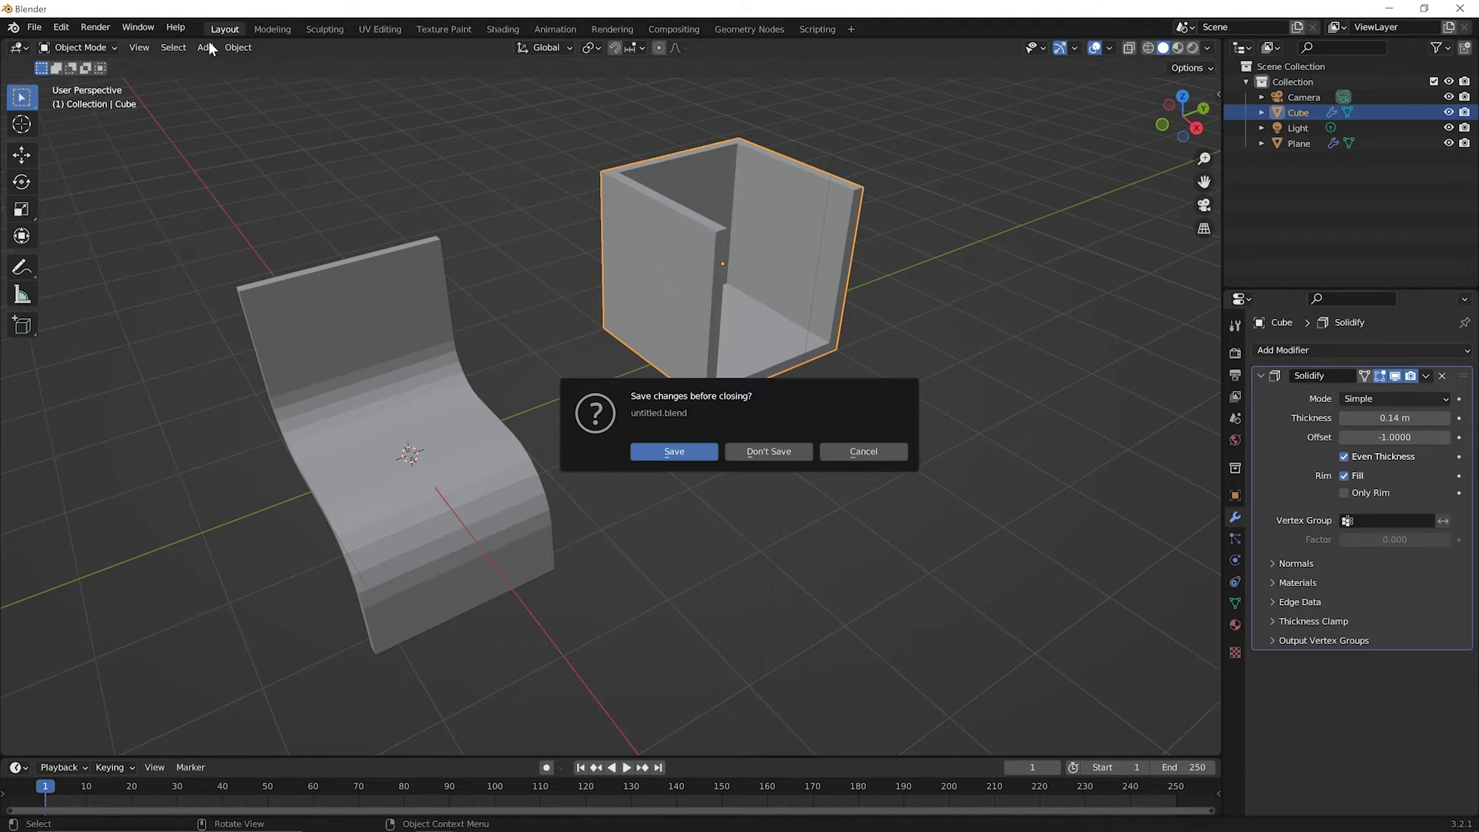
left_click(766, 453)
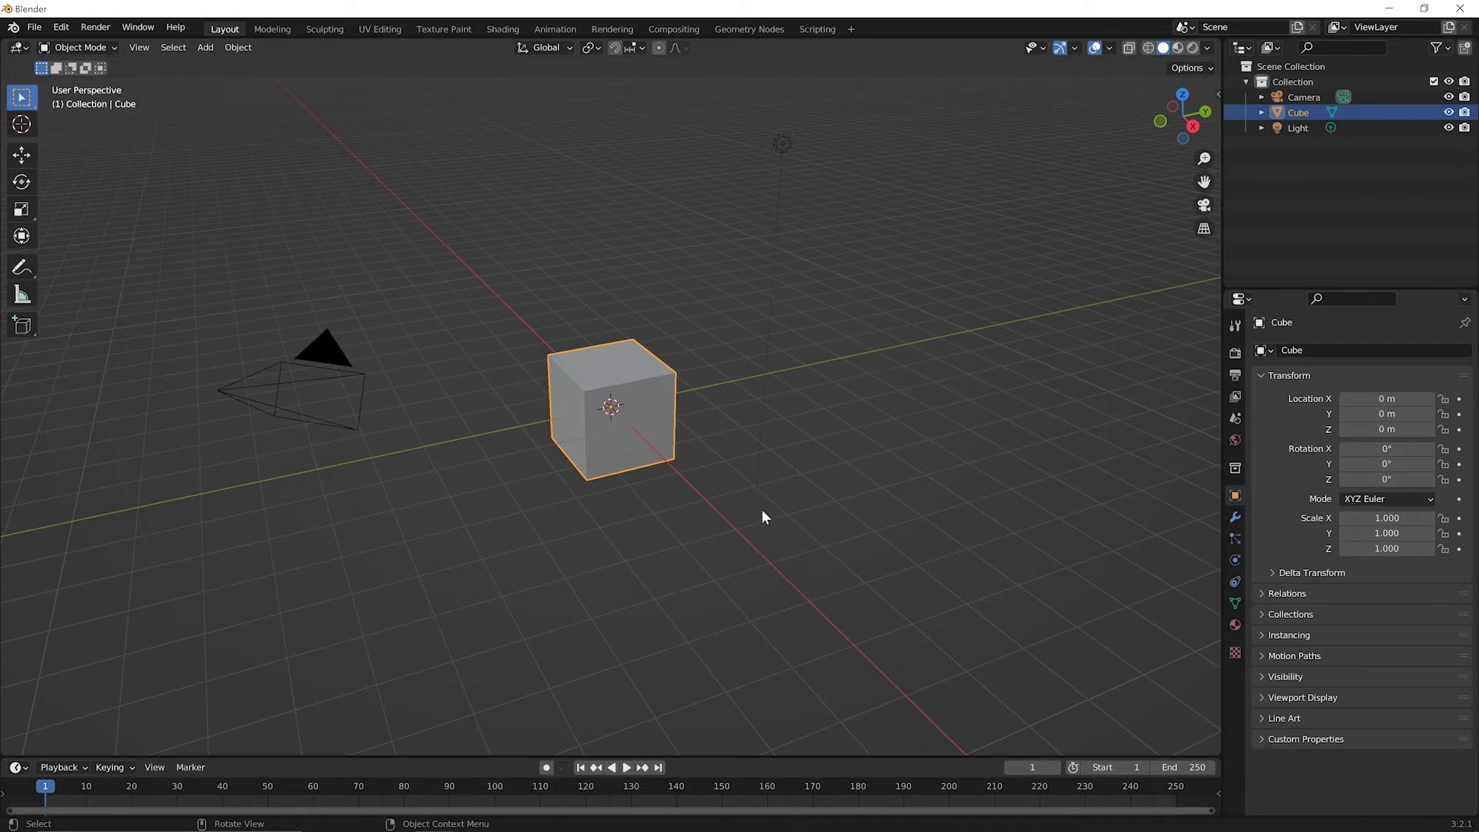
- Delete the default cube with Shift+X
scroll(620, 462, "up", 2)
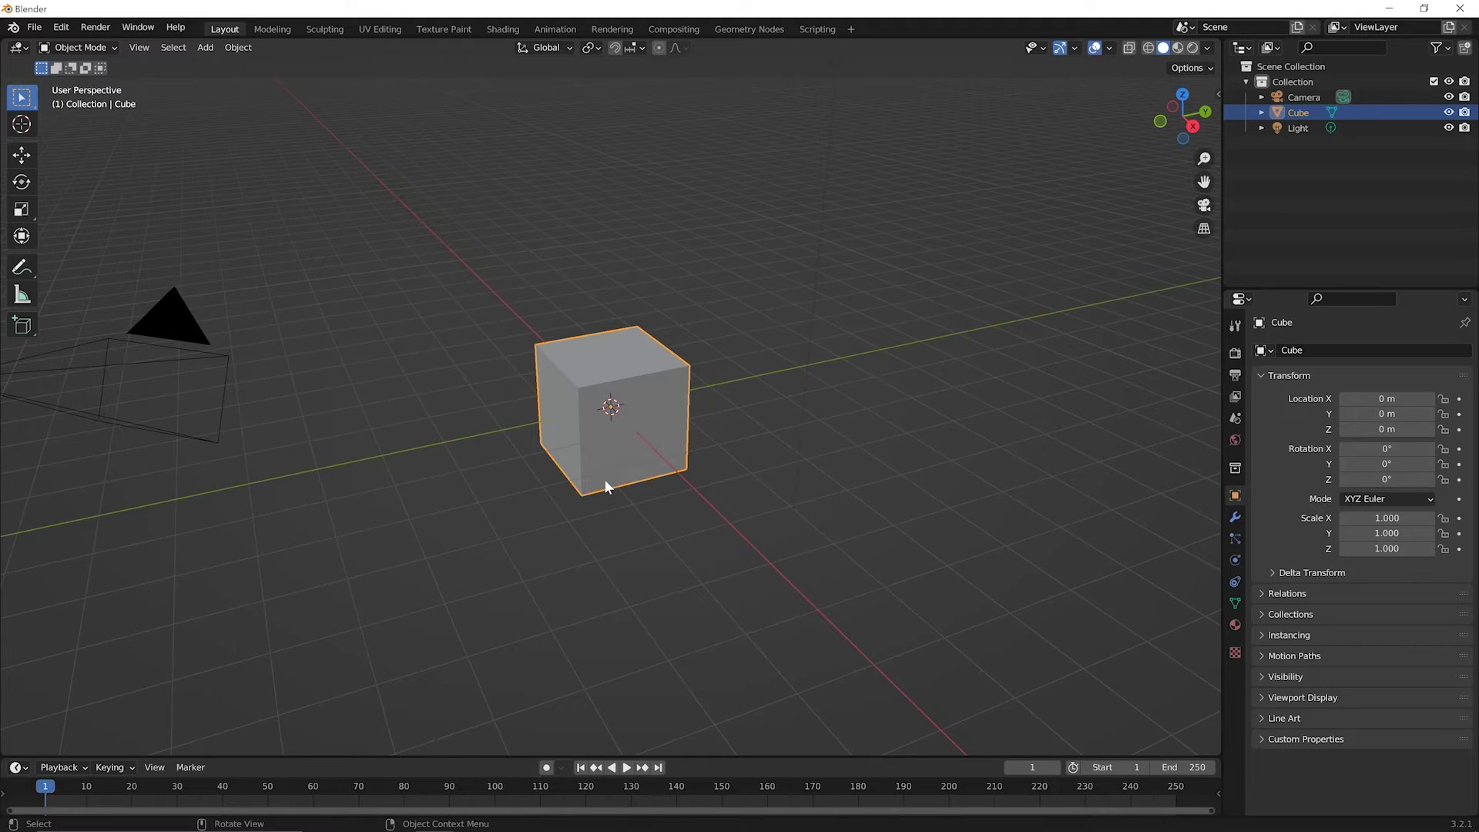
scroll(606, 485, "down", 1)
scroll(606, 485, "up", 3)
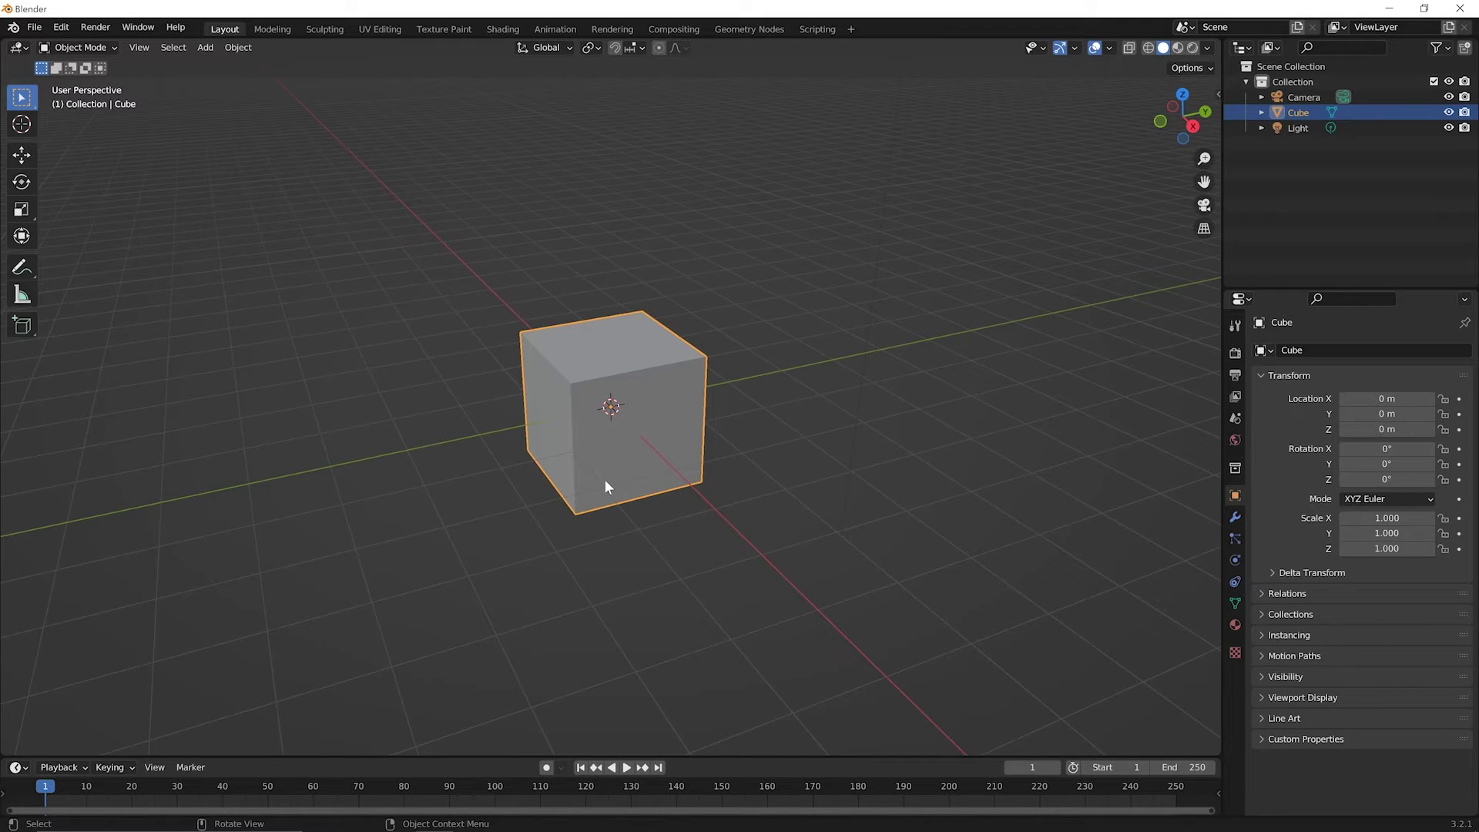
key("shift")
key("shift+x")
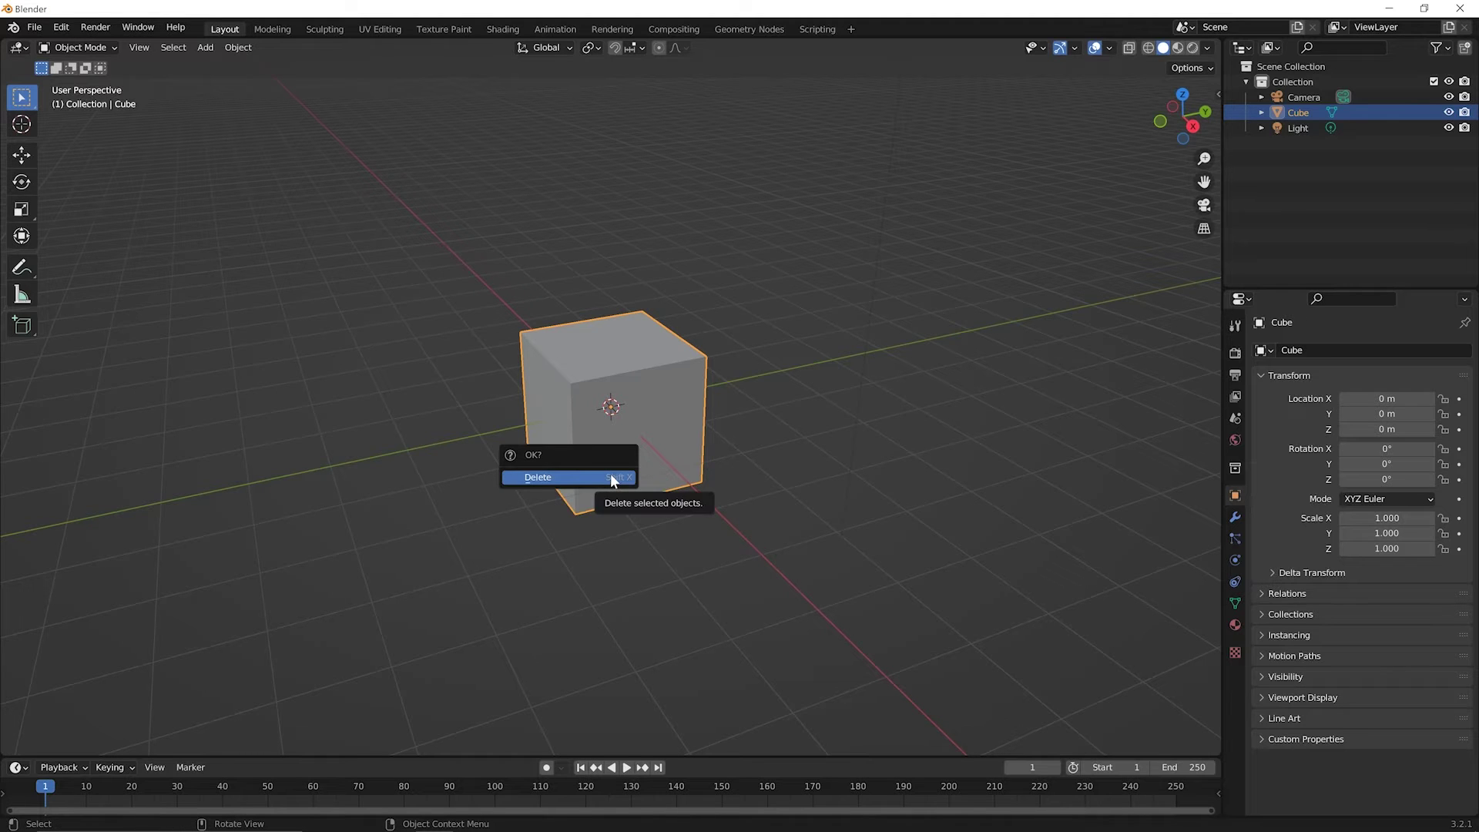
left_click(611, 477)
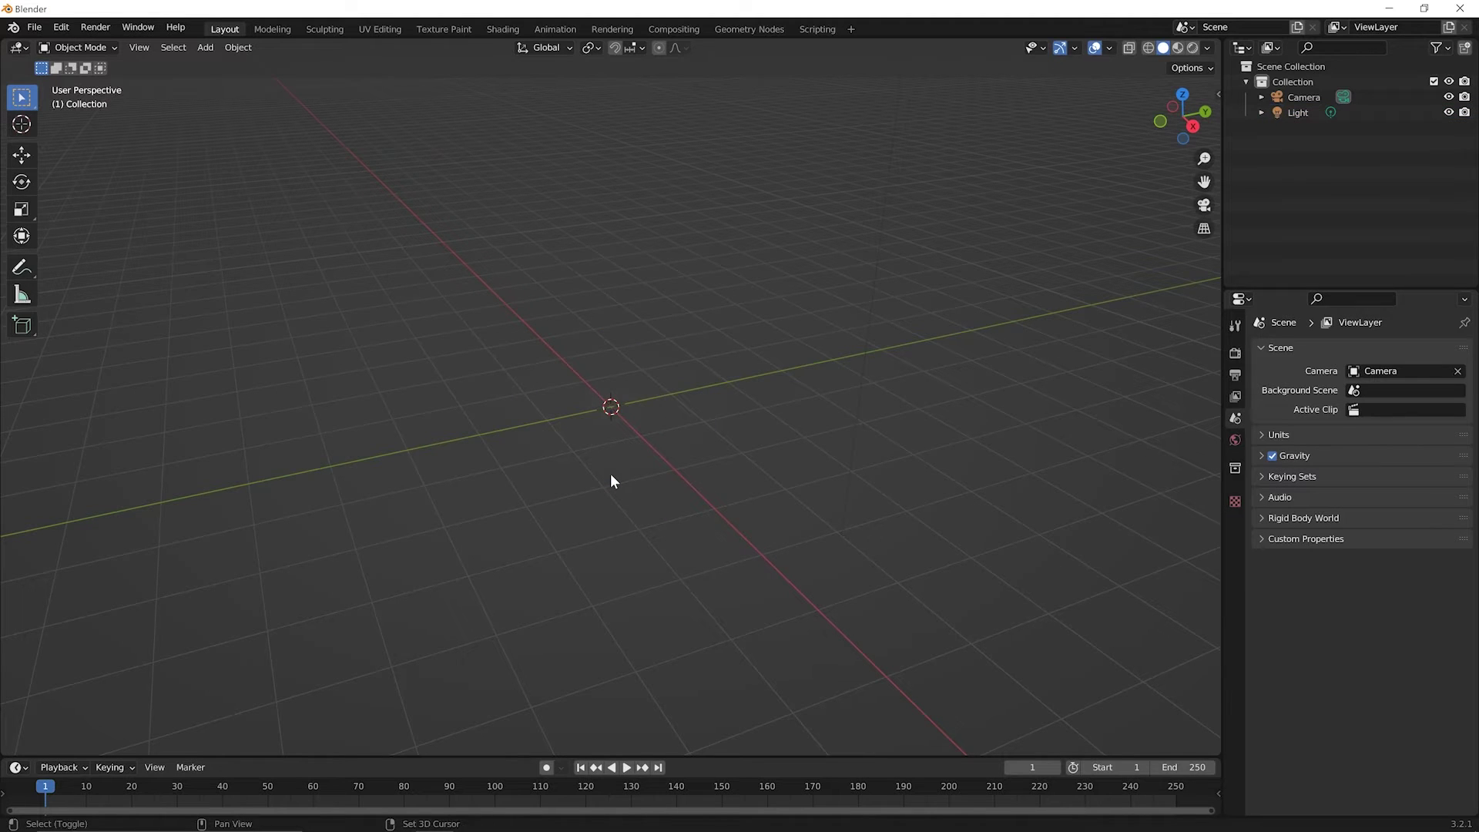
- Add an Ico Sphere mesh at the scene origin
key("shift+a")
mouse_move(611, 475)
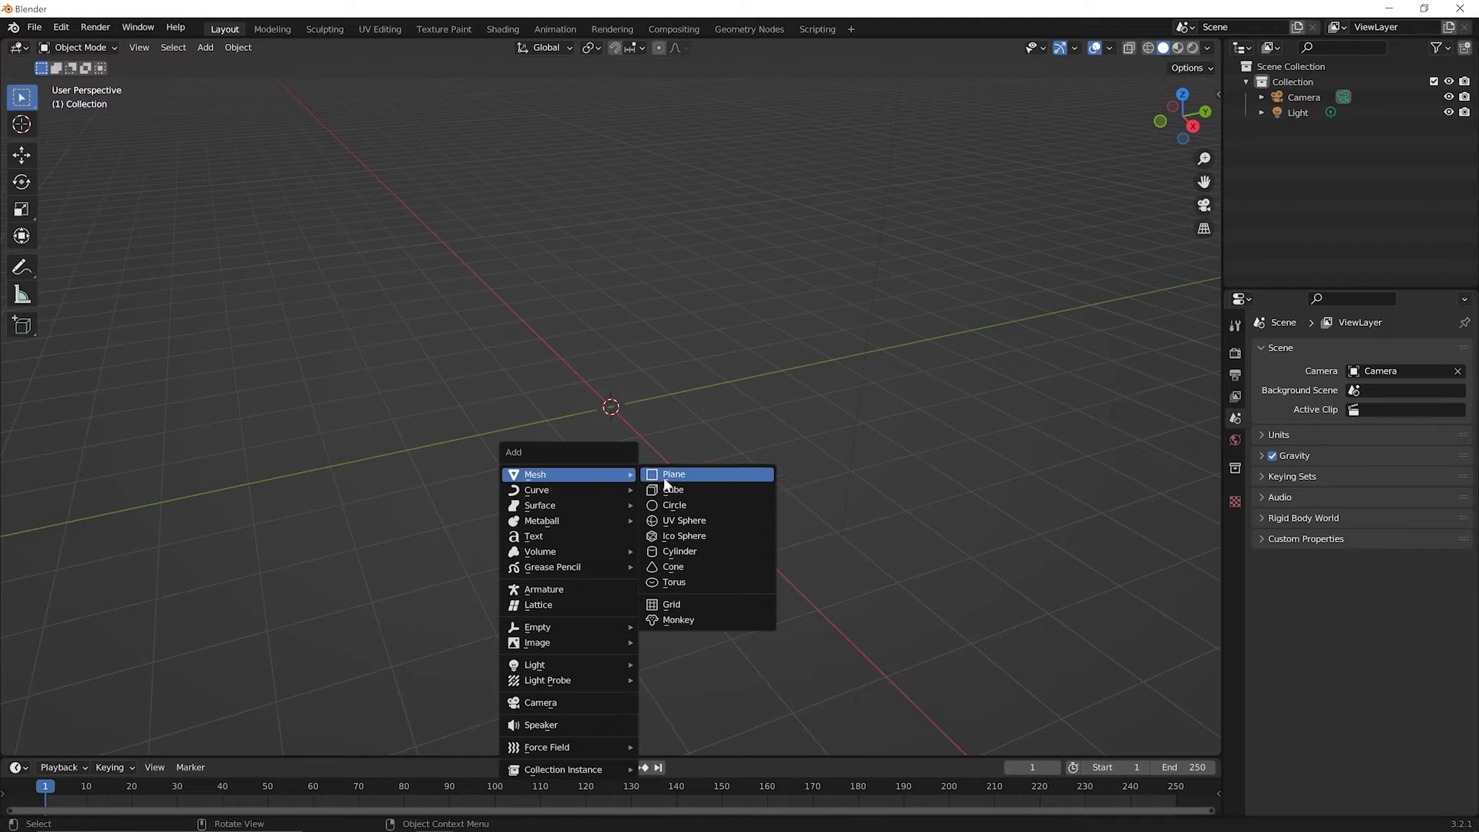
left_click(679, 537)
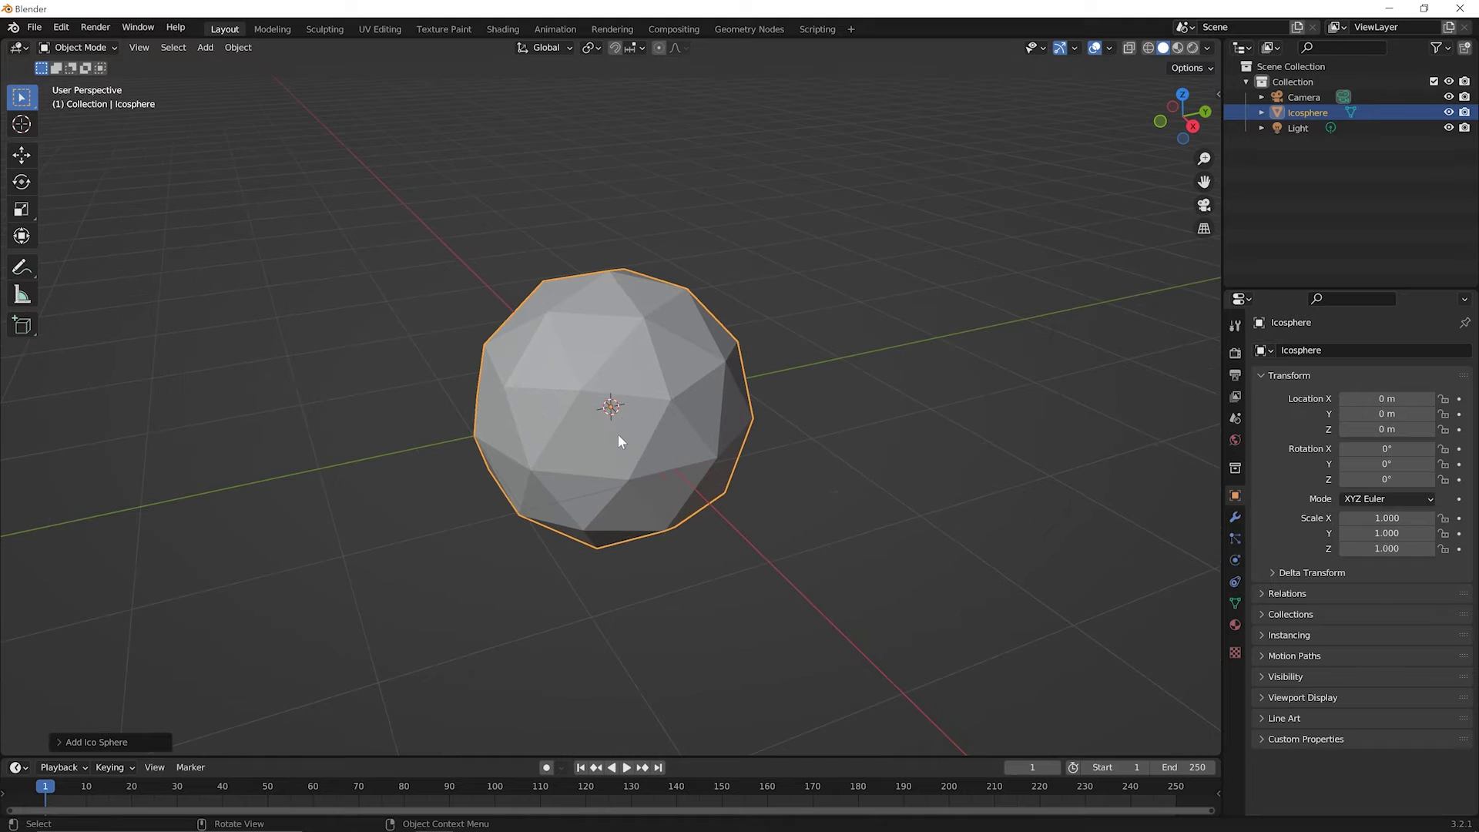
- Add a Wireframe modifier to the icosphere from the Modifier Properties
left_click(1235, 520)
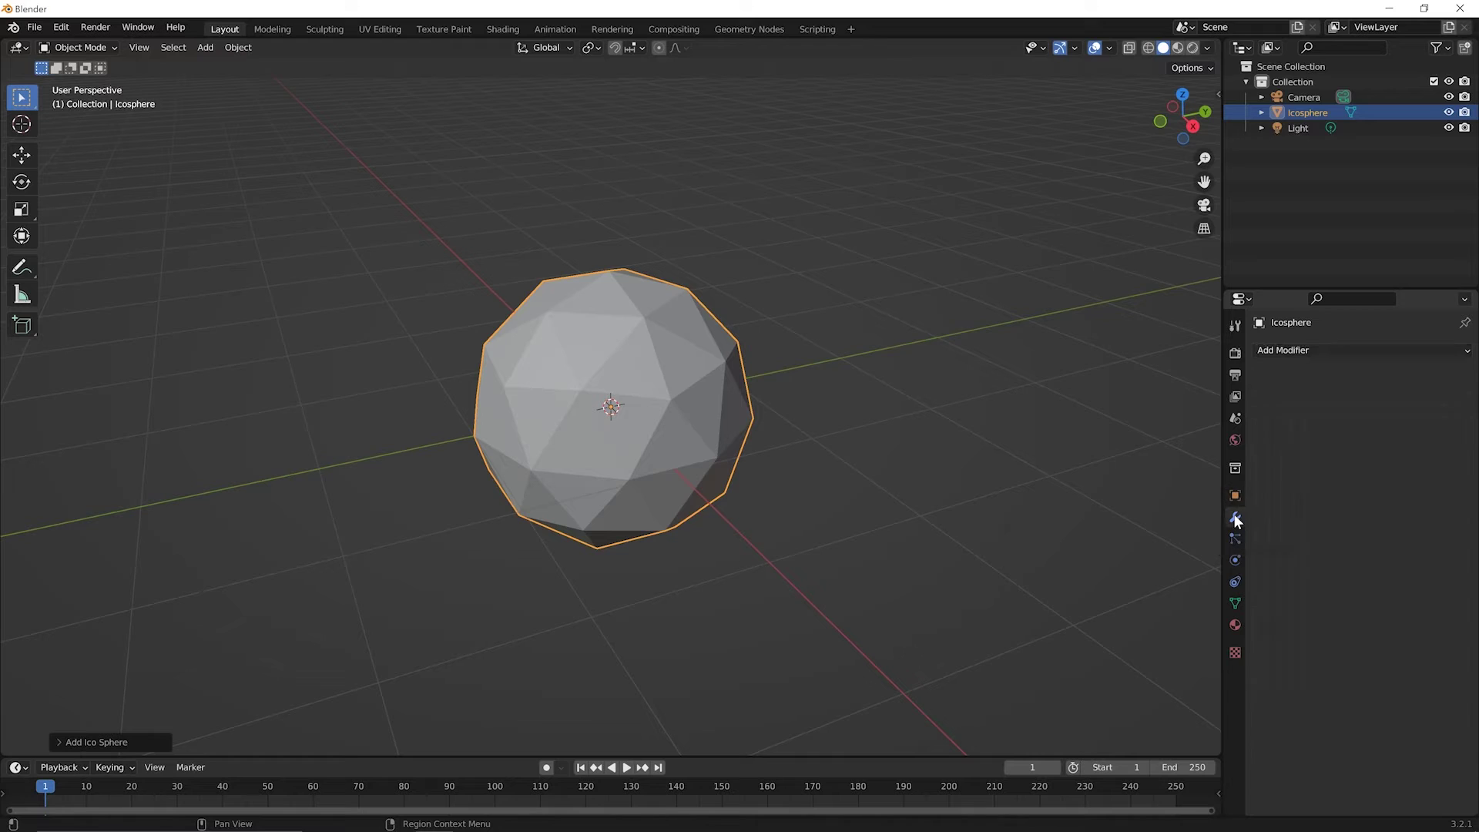
left_click(1311, 349)
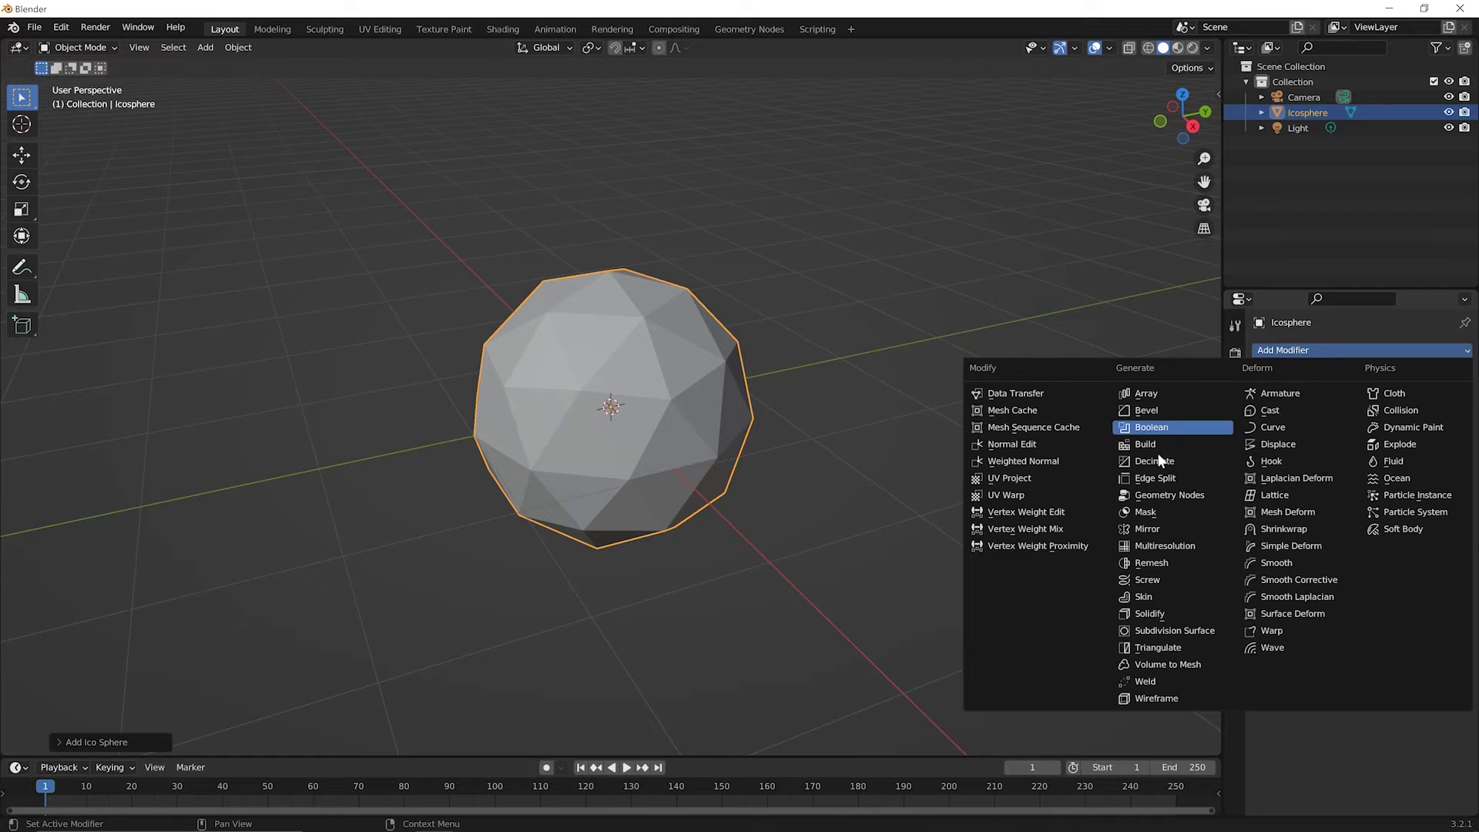
left_click(1153, 698)
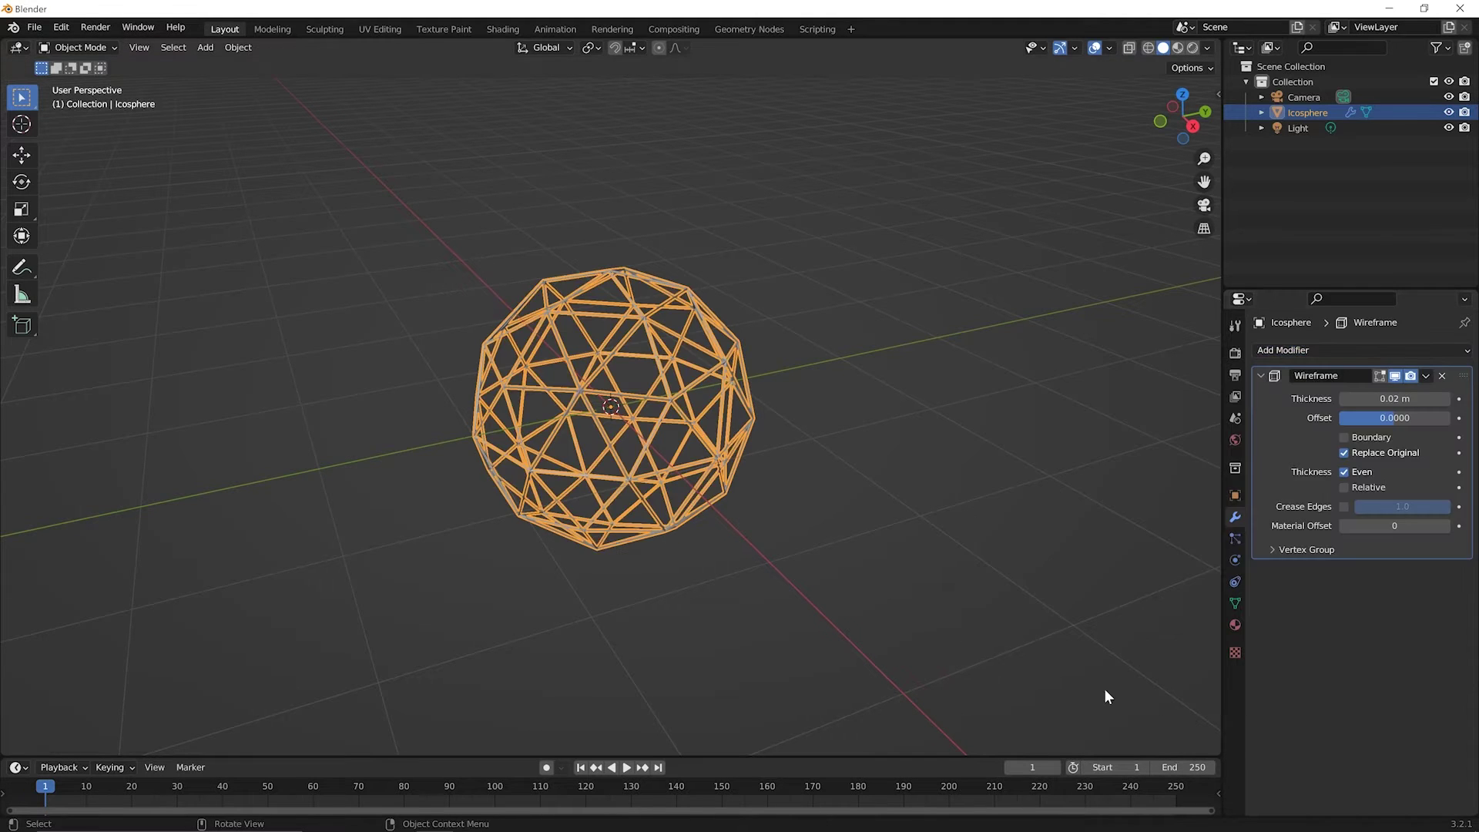
- Deselect the icosphere and orbit the view to inspect its wireframe struts
left_click(807, 522)
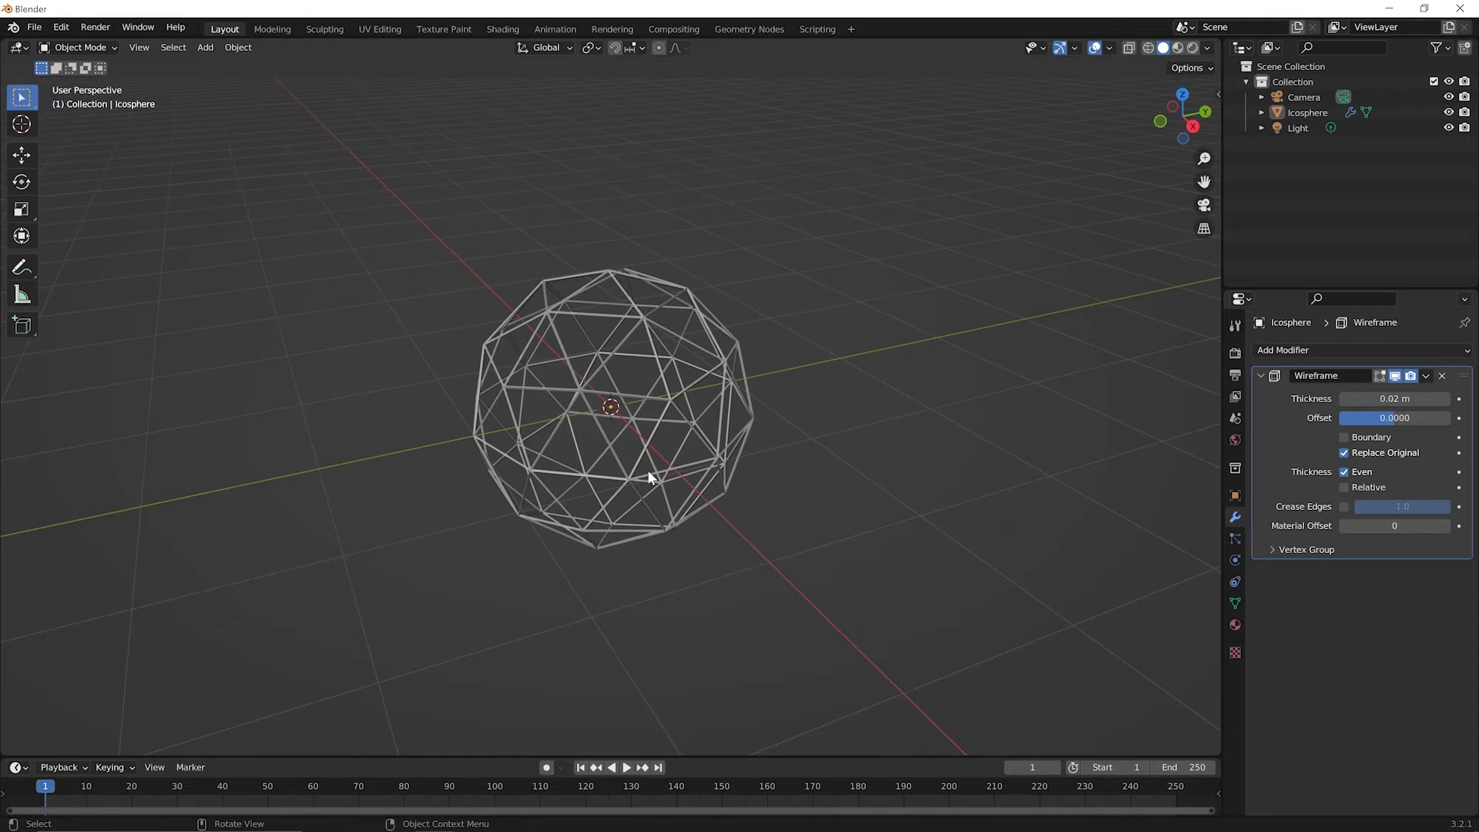
scroll(649, 470, "down", 2)
scroll(649, 471, "up", 4)
middle_click_drag(649, 472, 684, 467)
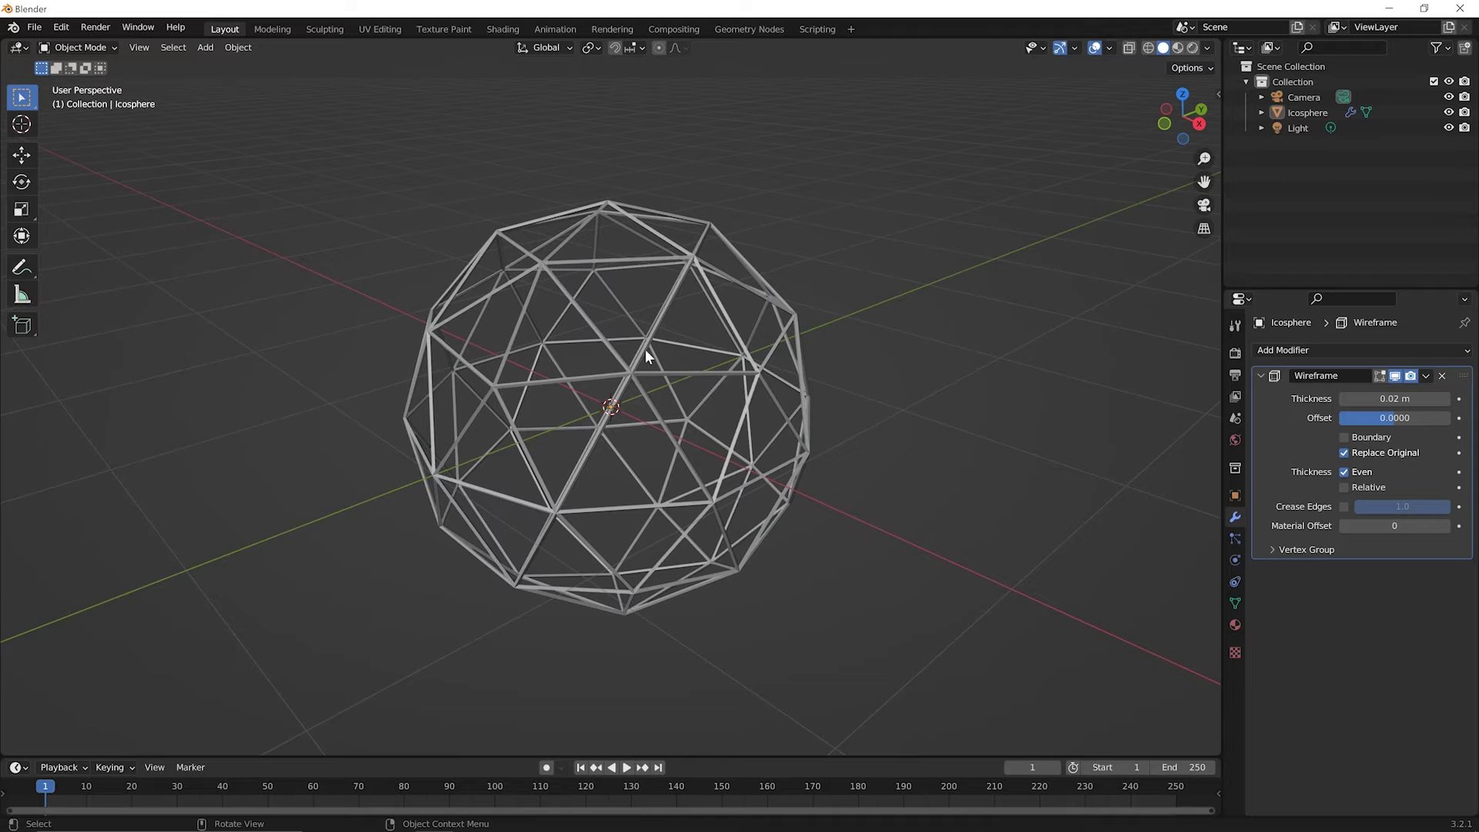
middle_click_drag(536, 405, 556, 345)
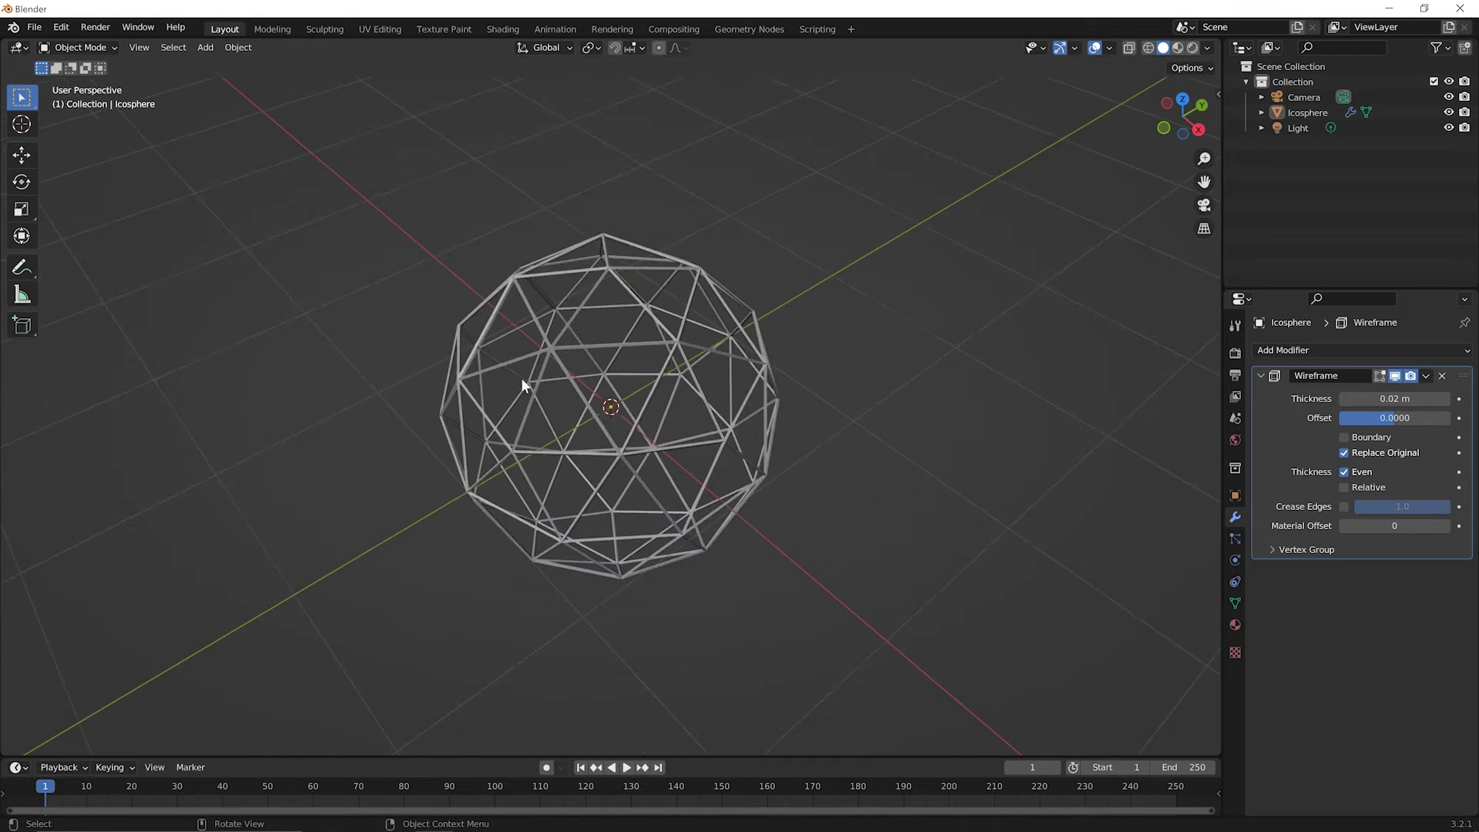
scroll(522, 386, "up", 5)
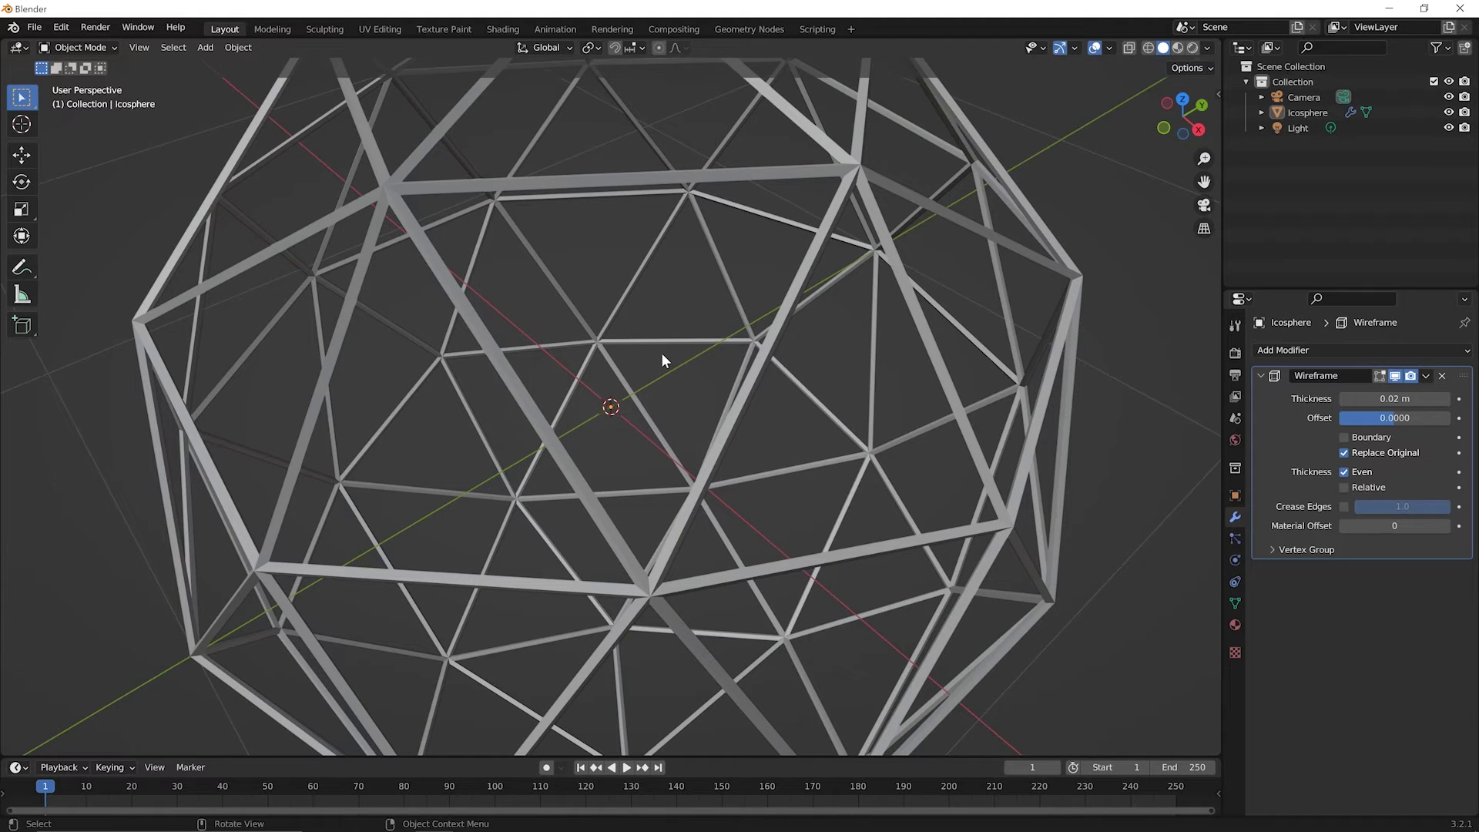
scroll(662, 352, "down", 6)
middle_click_drag(663, 357, 622, 310)
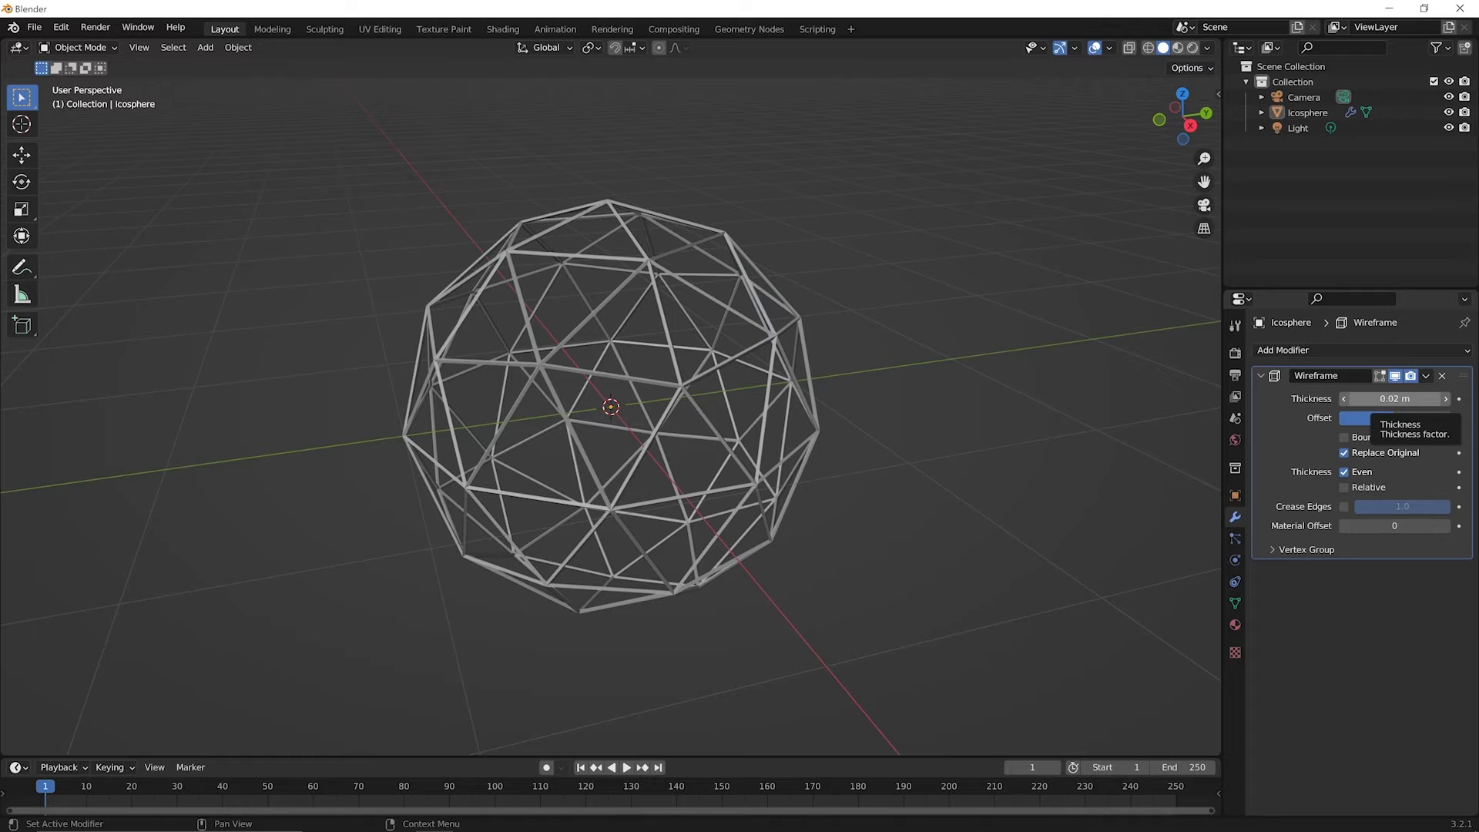
- Set the Wireframe modifier's Thickness to 0.04 m and Offset to 1.0000
mouse_move(1394, 399)
left_mouse_down()
mouse_move(1441, 398)
mouse_move(1394, 398)
left_mouse_up()
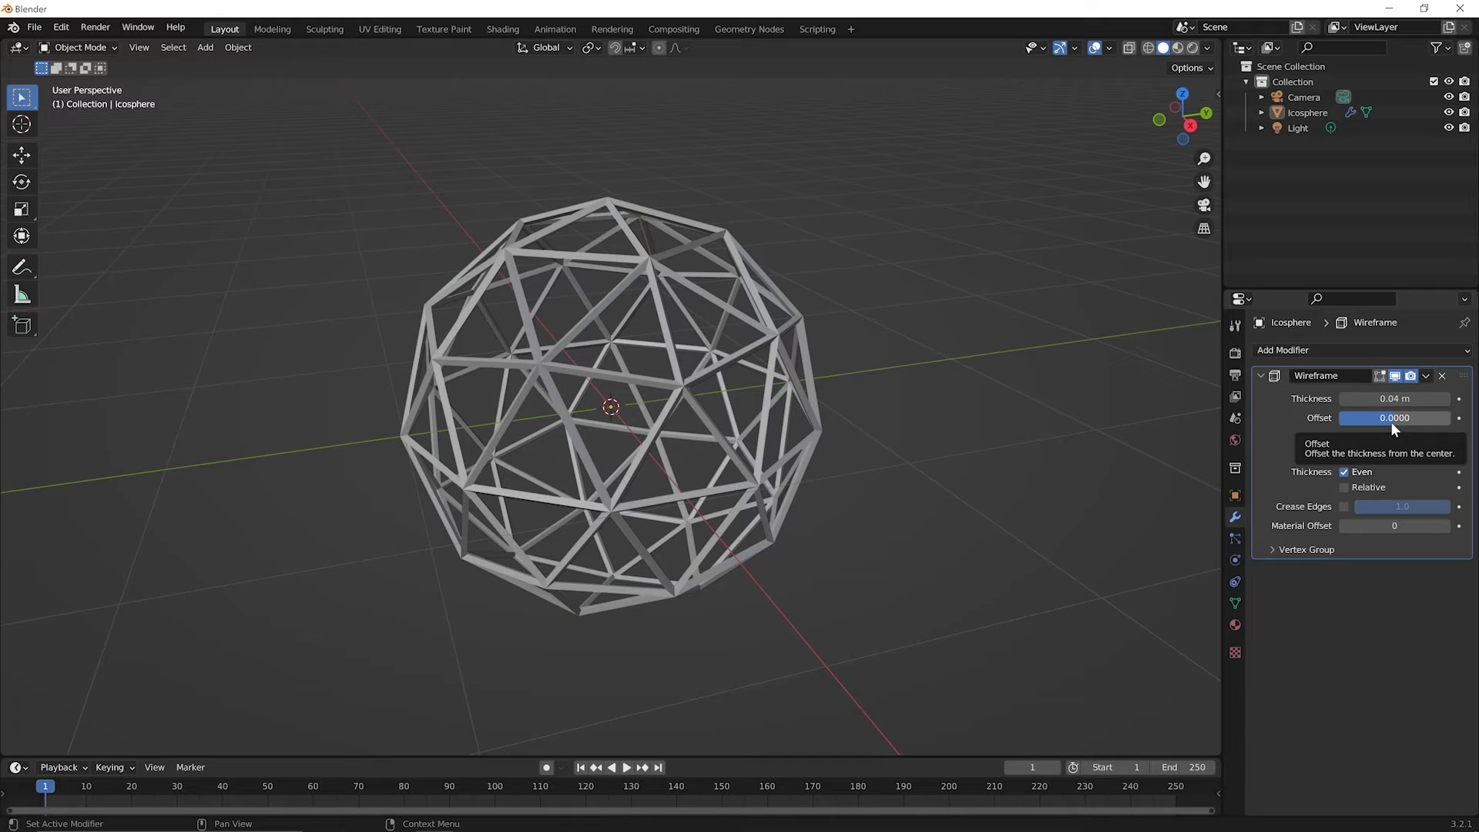
left_click_drag(1389, 422, 1341, 422)
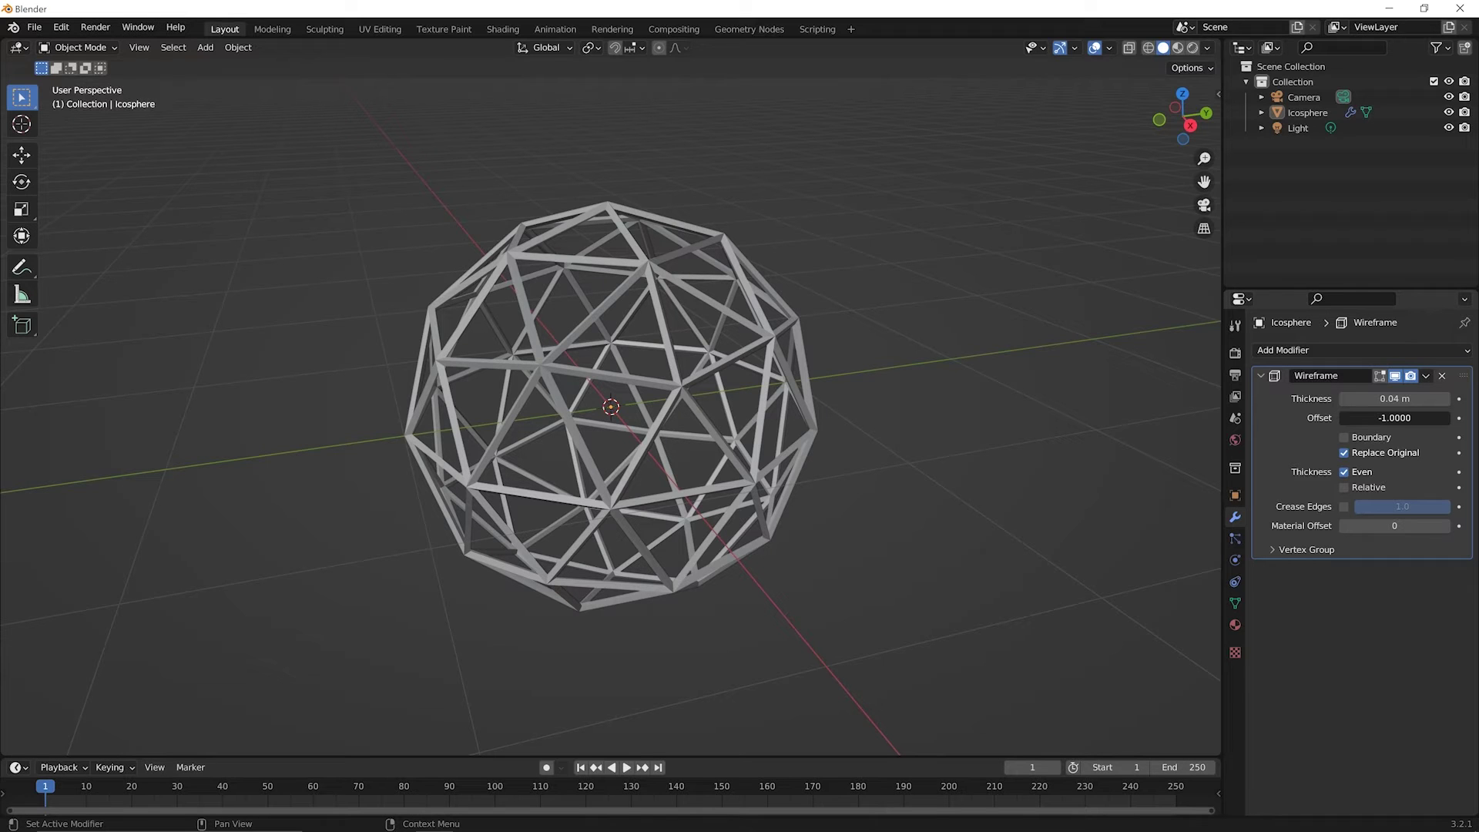
left_click_drag(1341, 423, 1450, 422)
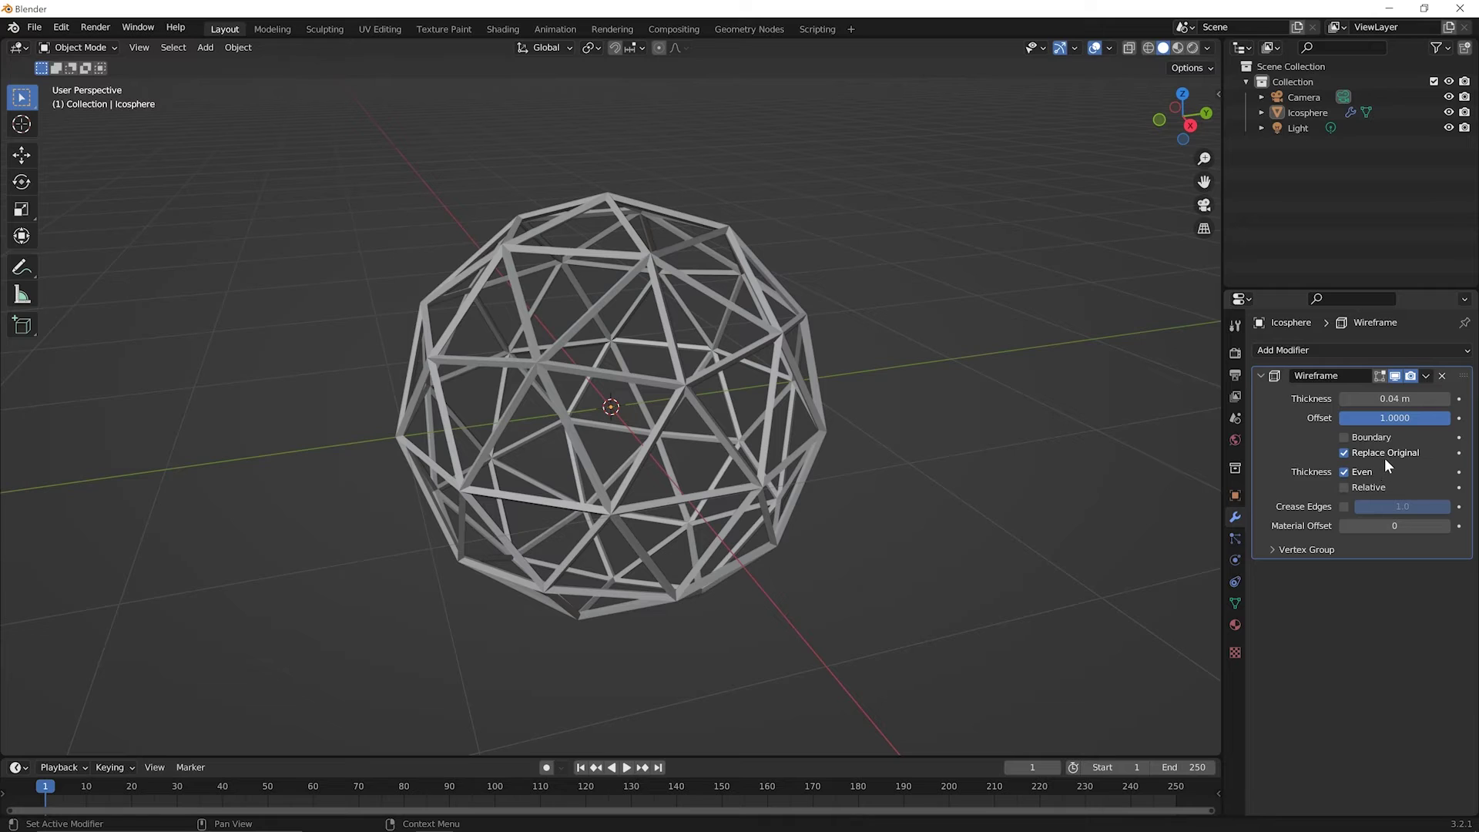
left_click(1343, 453)
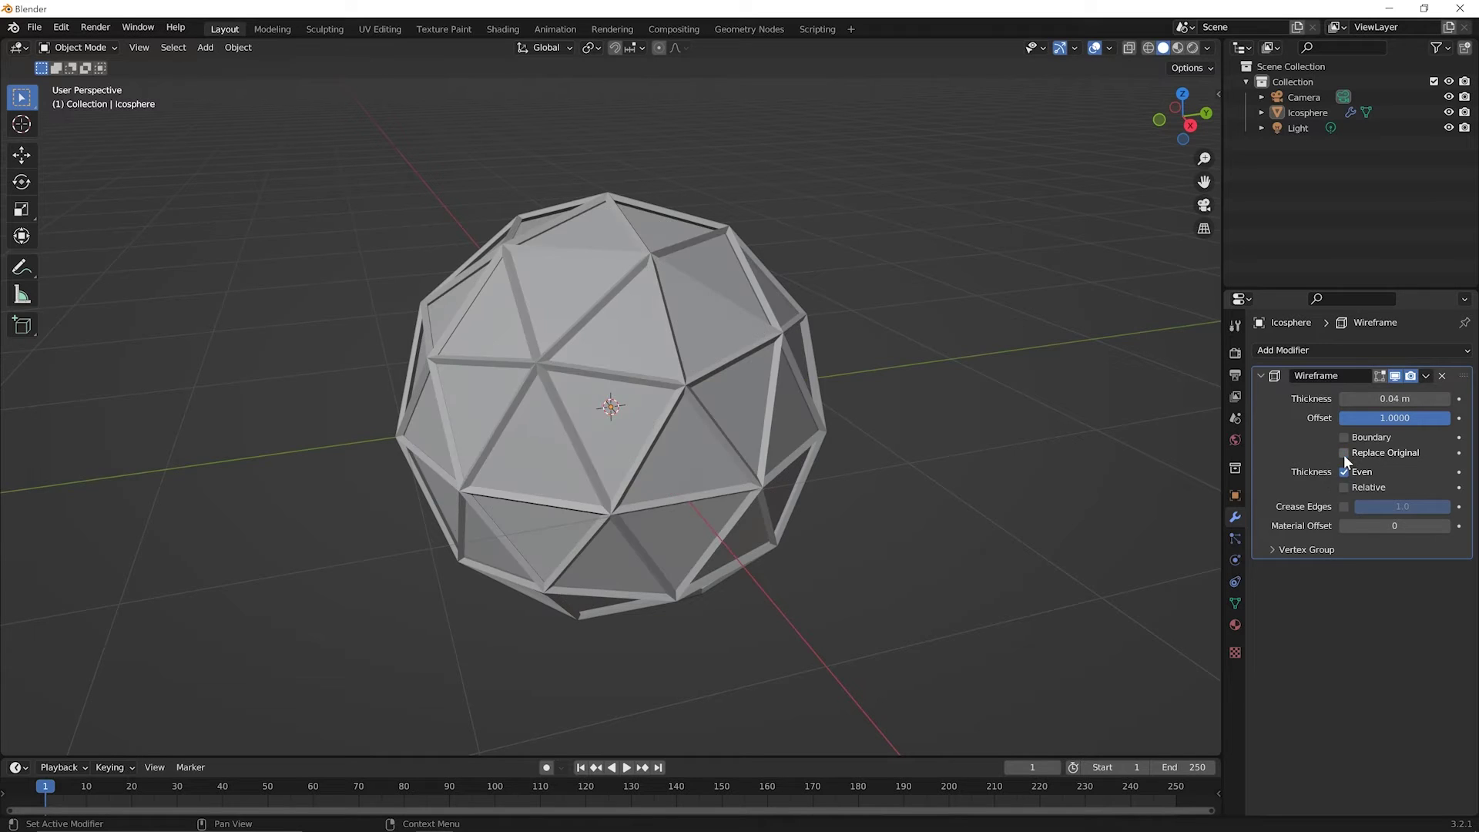
scroll(576, 493, "up", 1)
middle_click_drag(576, 493, 527, 333)
middle_click_drag(663, 372, 612, 385)
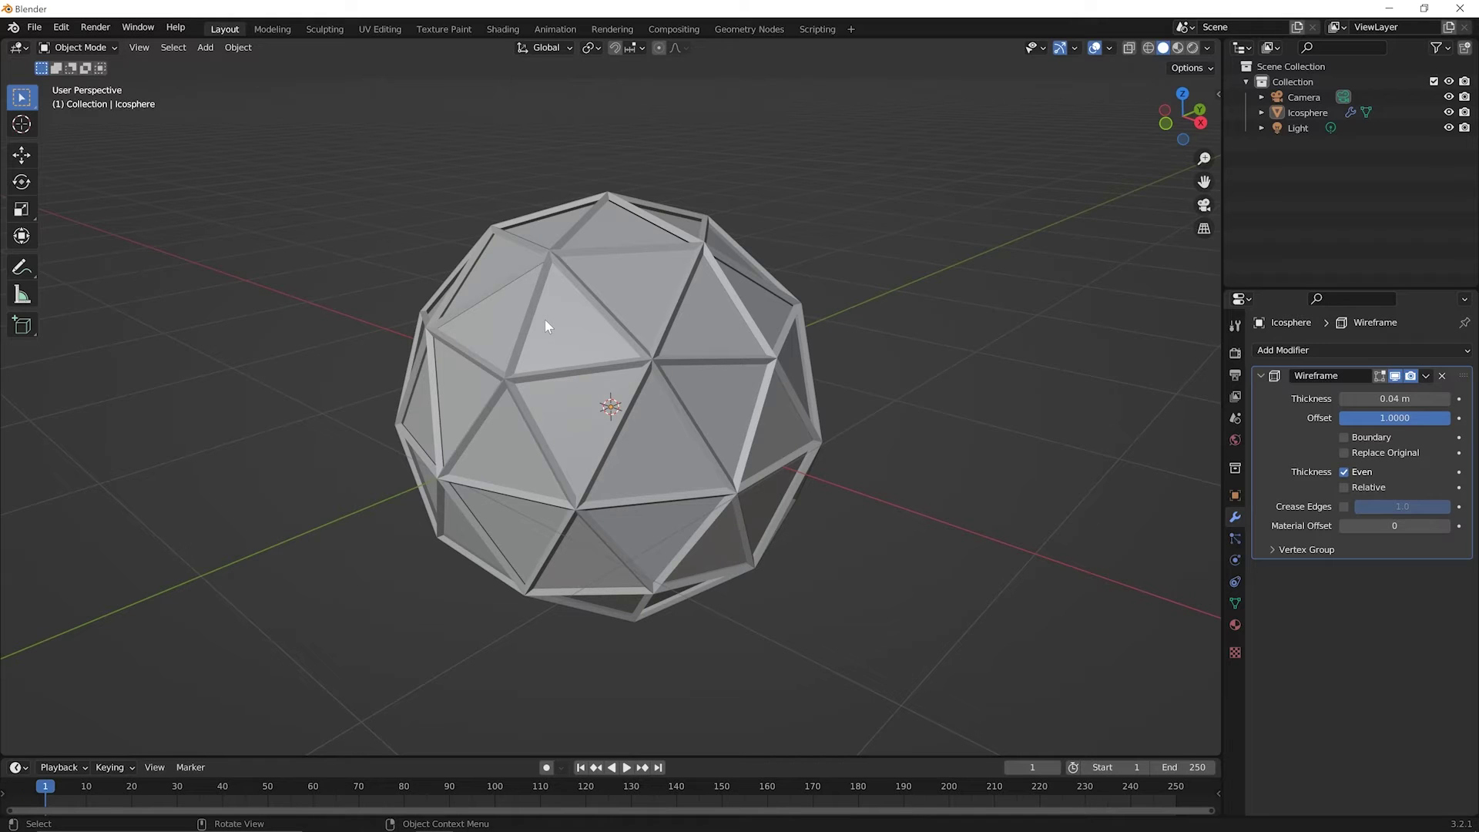
left_click(1346, 452)
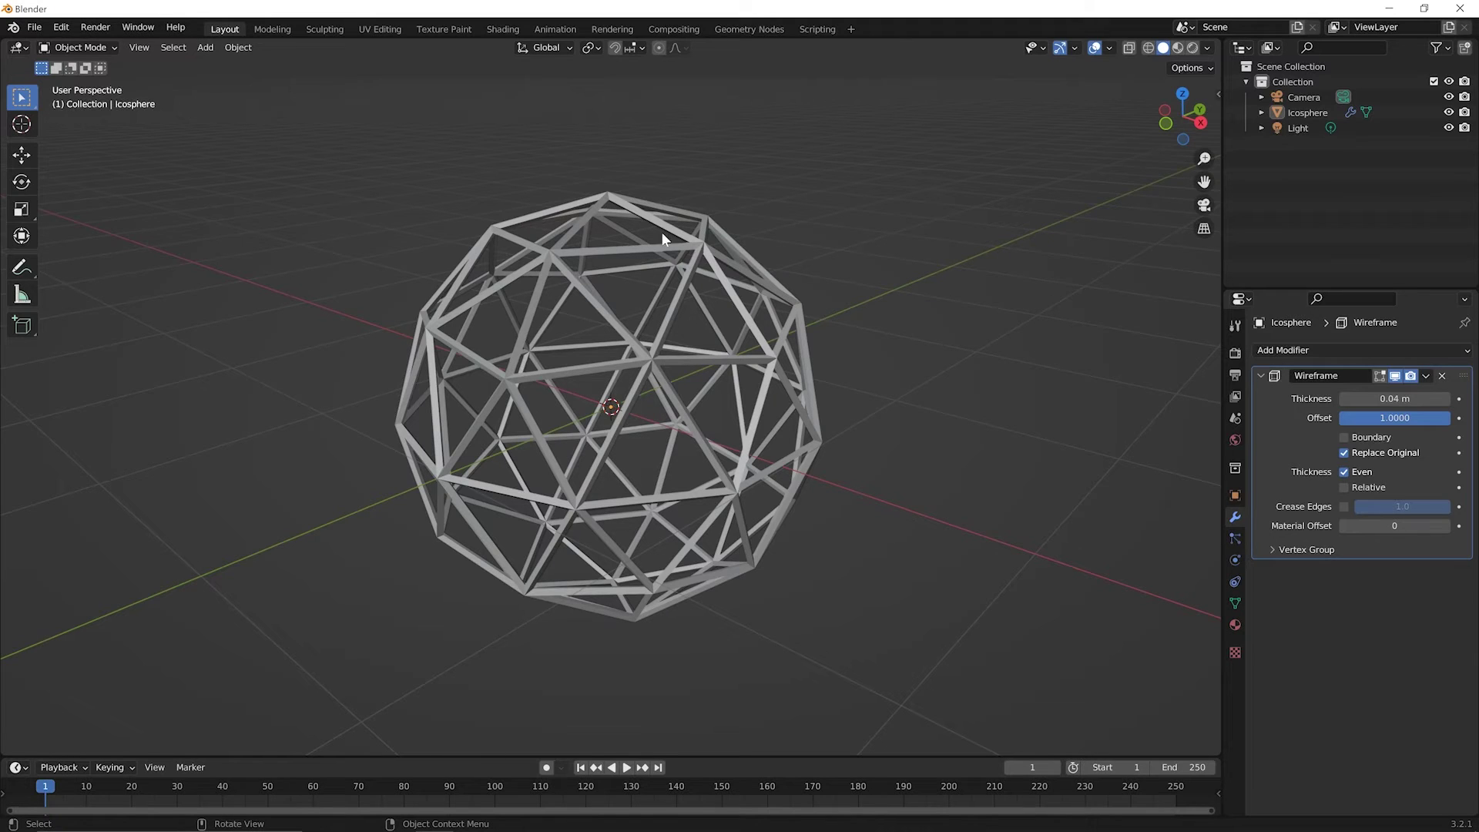
scroll(590, 612, "up", 2)
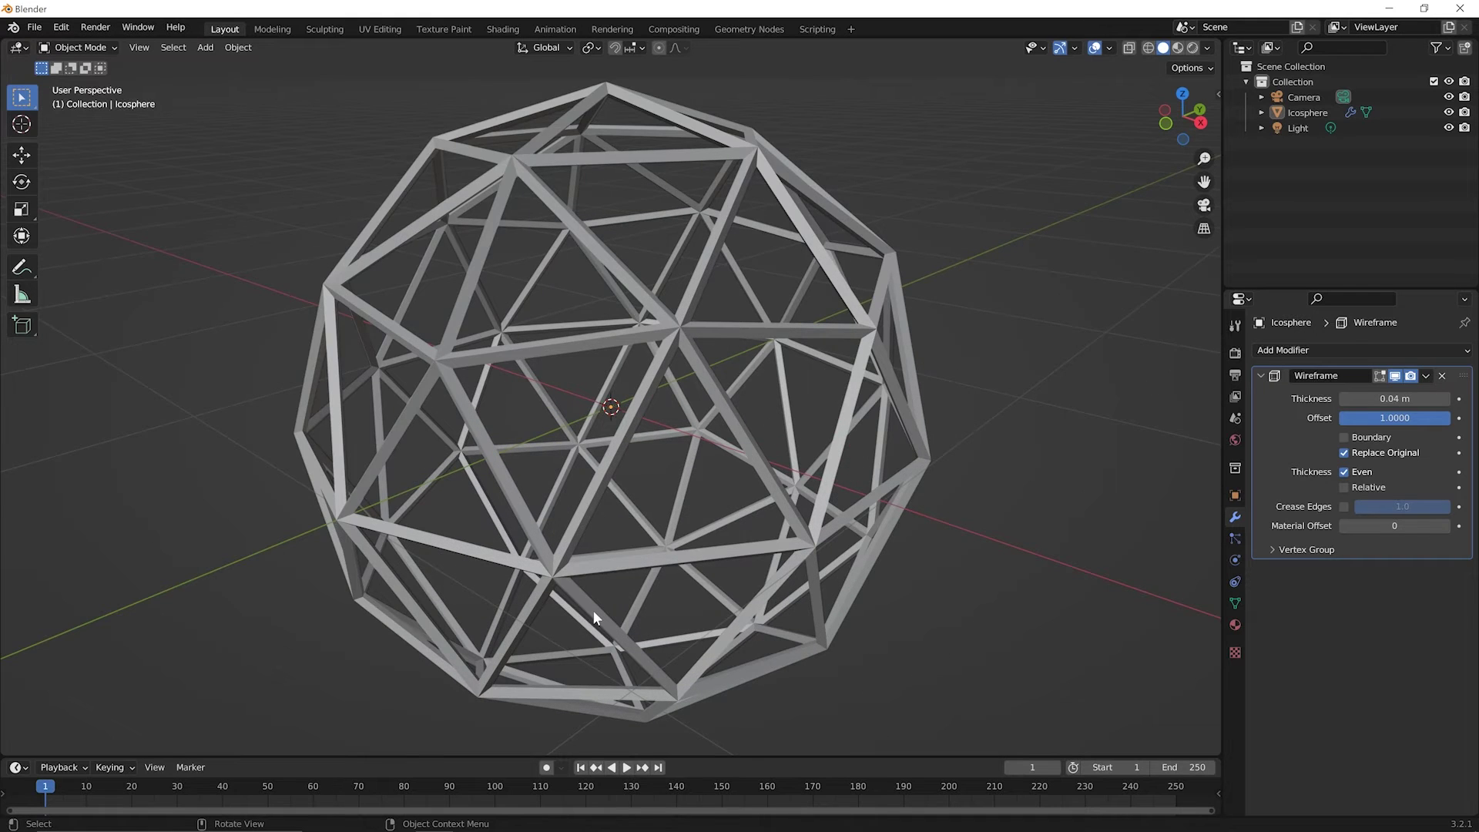
scroll(593, 610, "down", 1)
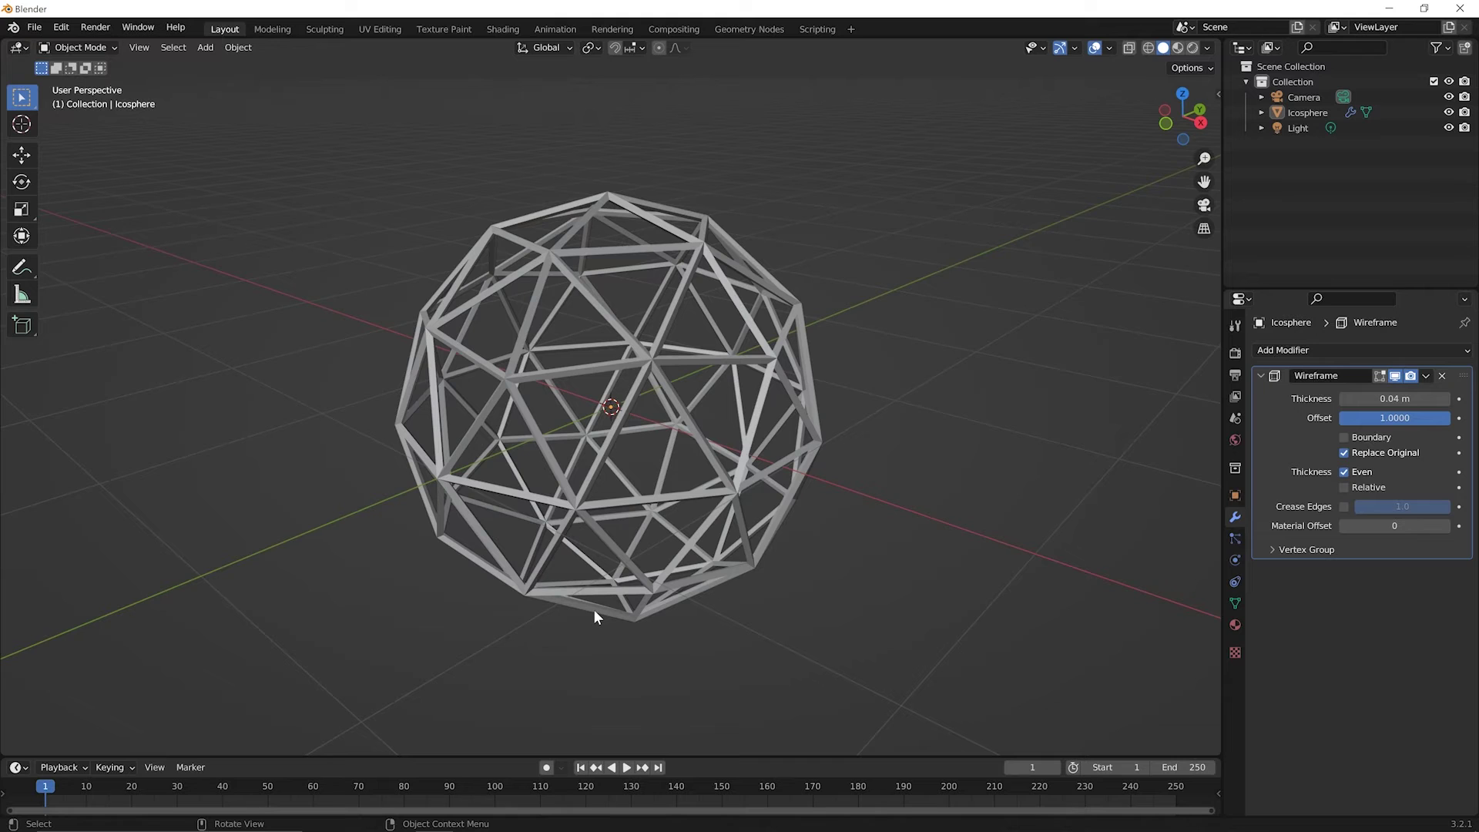
left_click(579, 514)
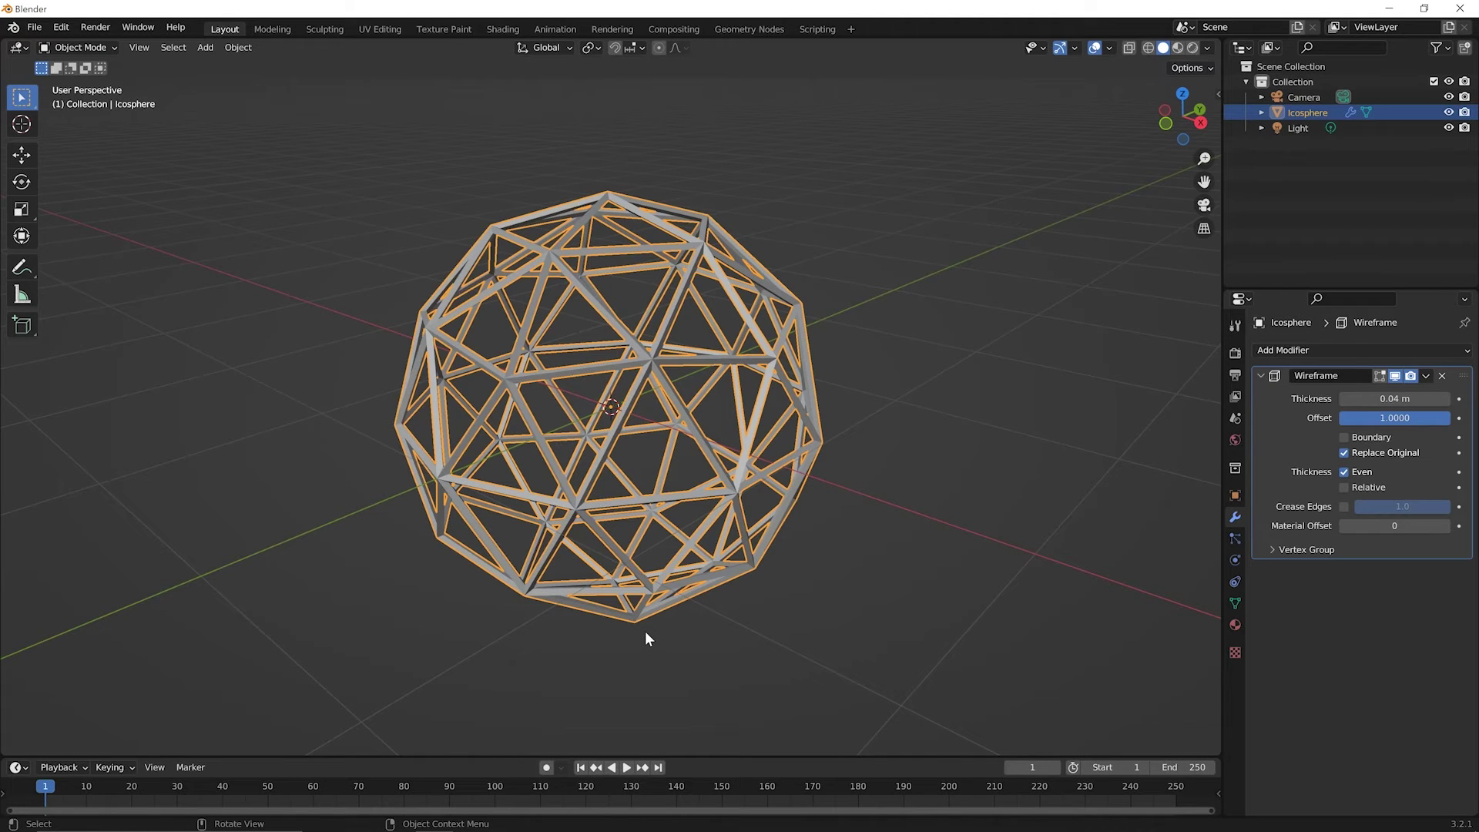
- Replace the wireframed icosphere with a new plain Plane at the origin
key("x")
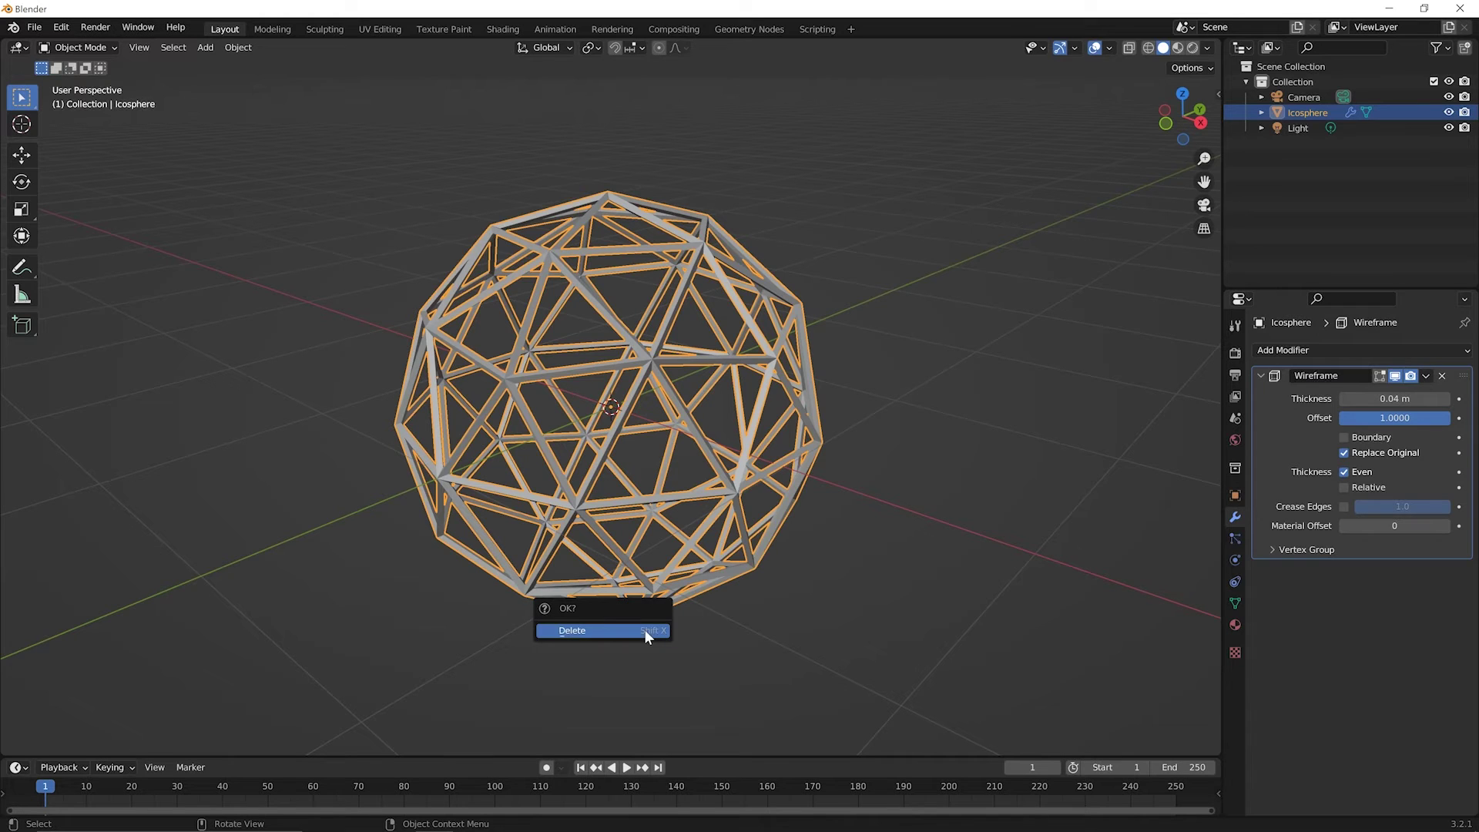
left_click(645, 630)
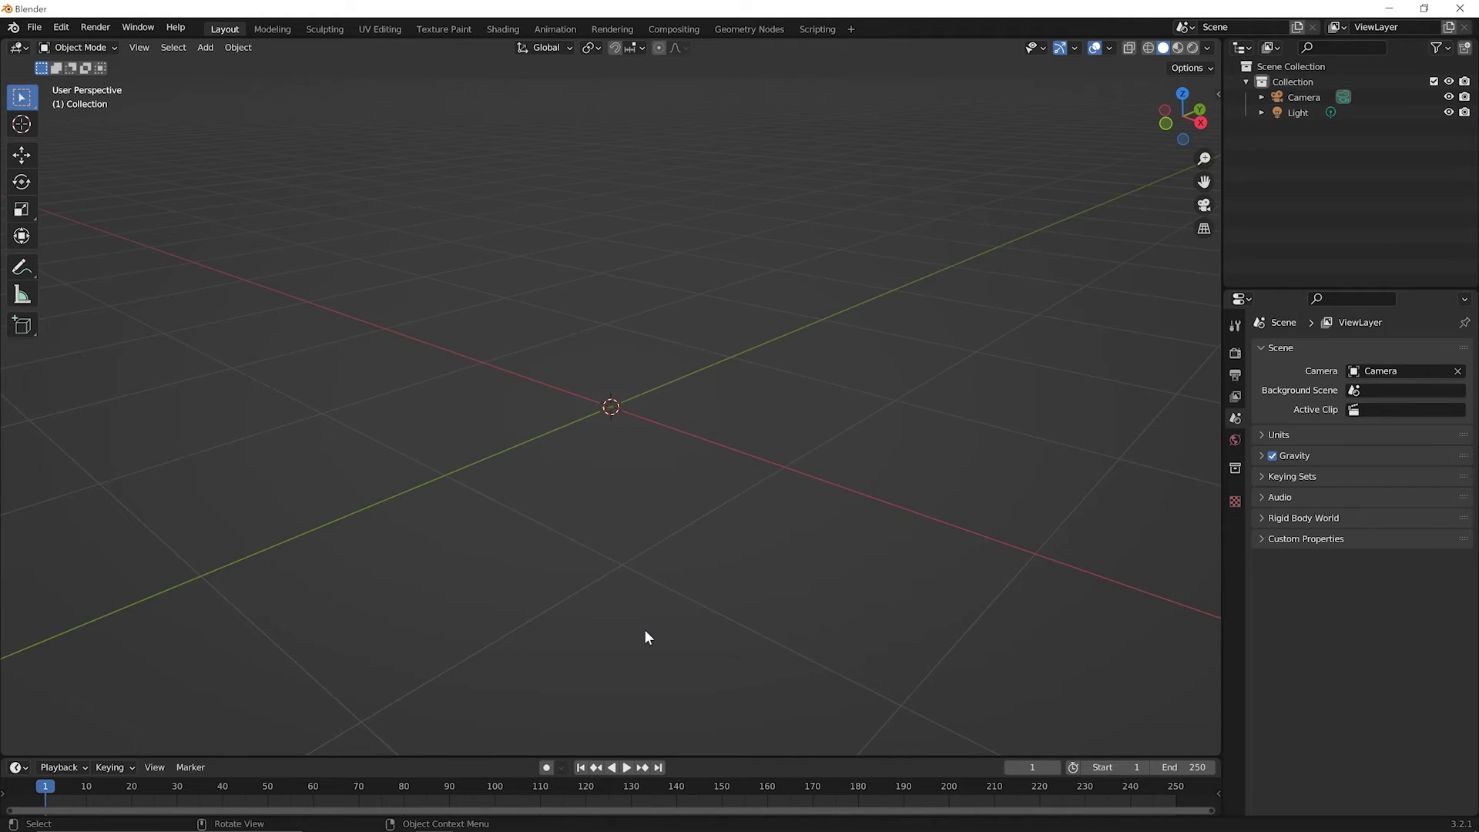
key("shift+a")
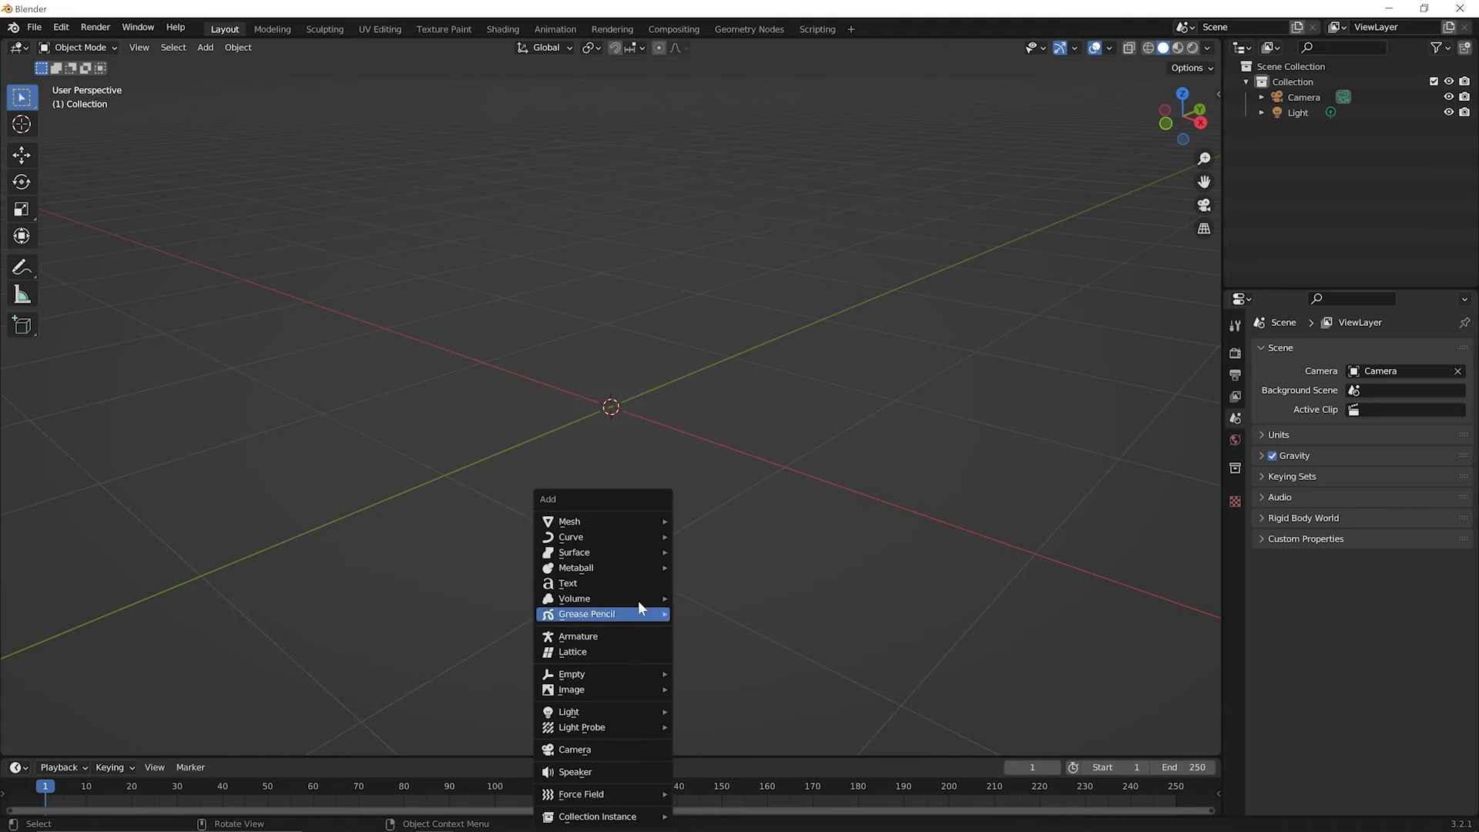
mouse_move(624, 524)
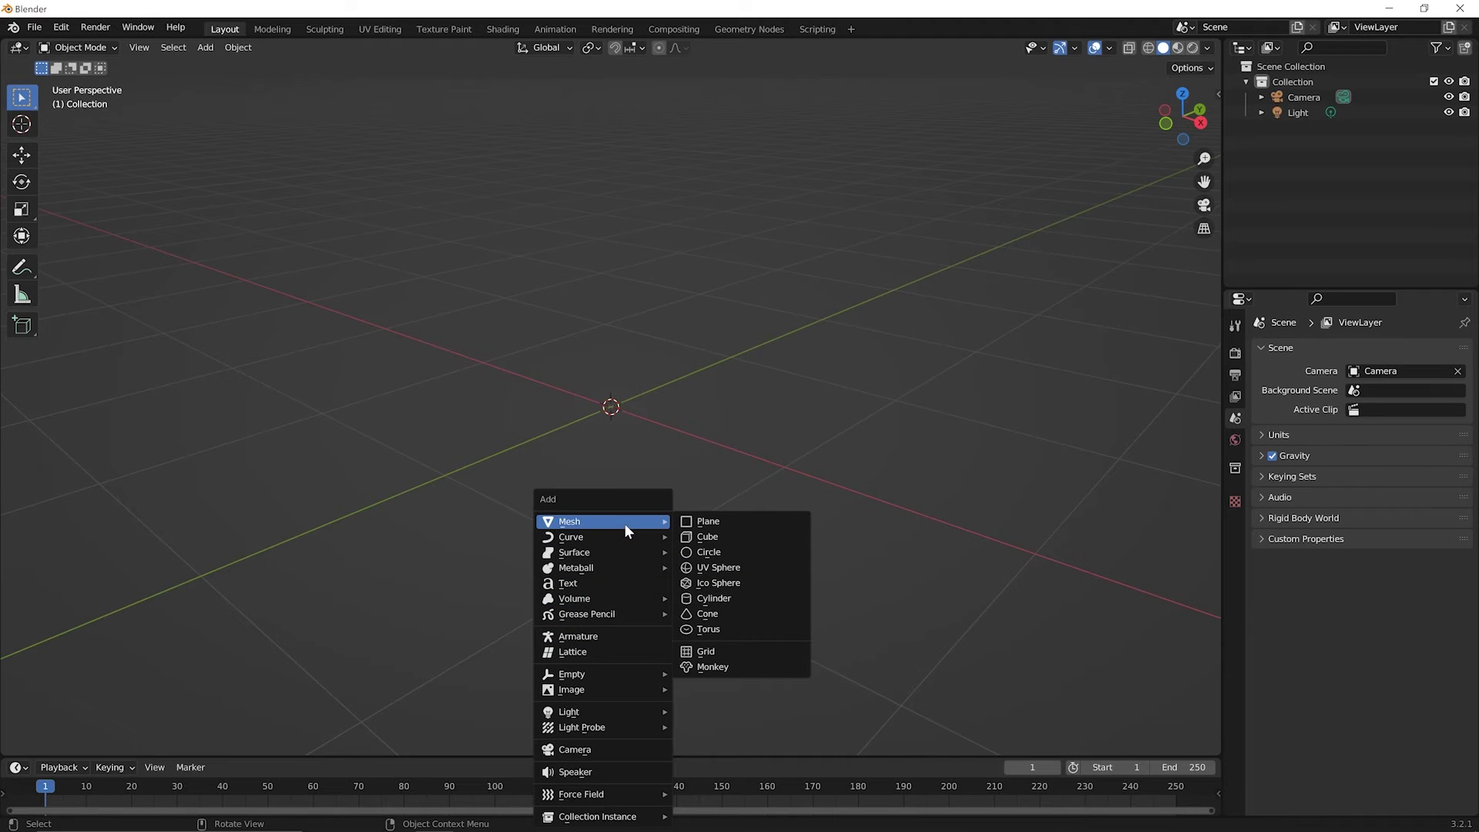
left_click(690, 515)
middle_click_drag(690, 515, 713, 487)
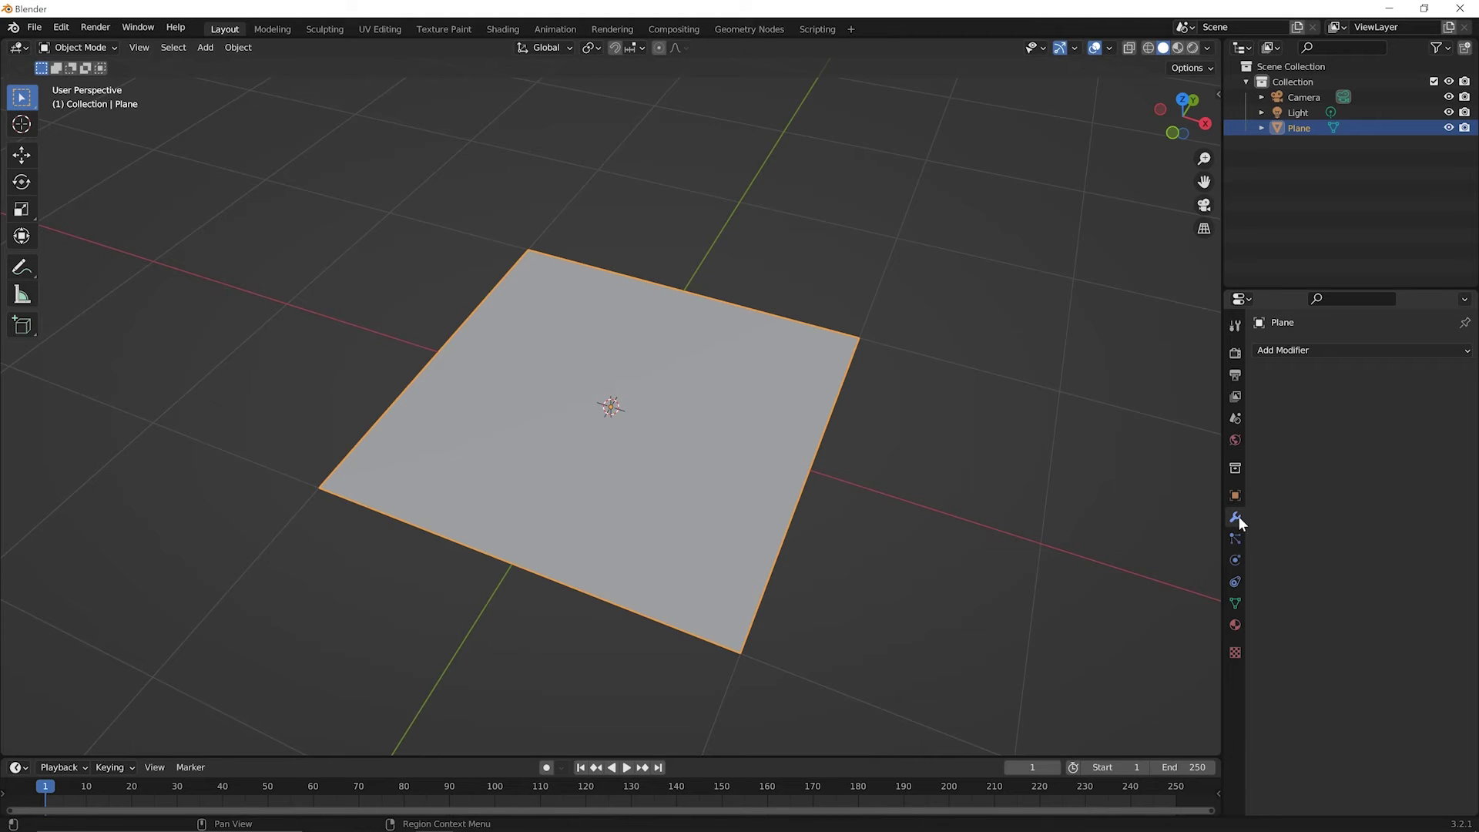
left_click(1291, 349)
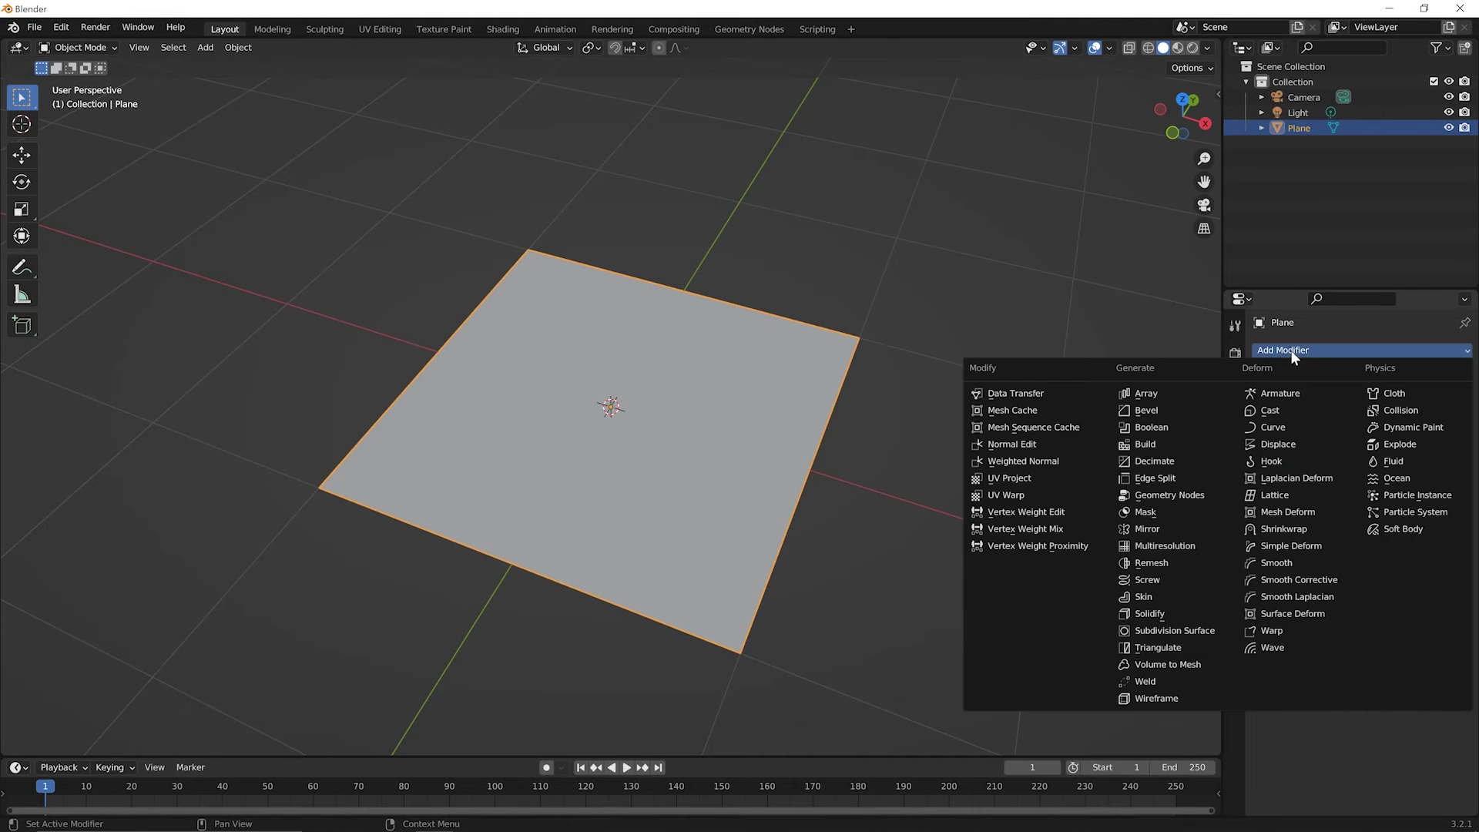
- Give the plane a Wireframe modifier with Thickness raised to about 0.051 m
left_click(1186, 698)
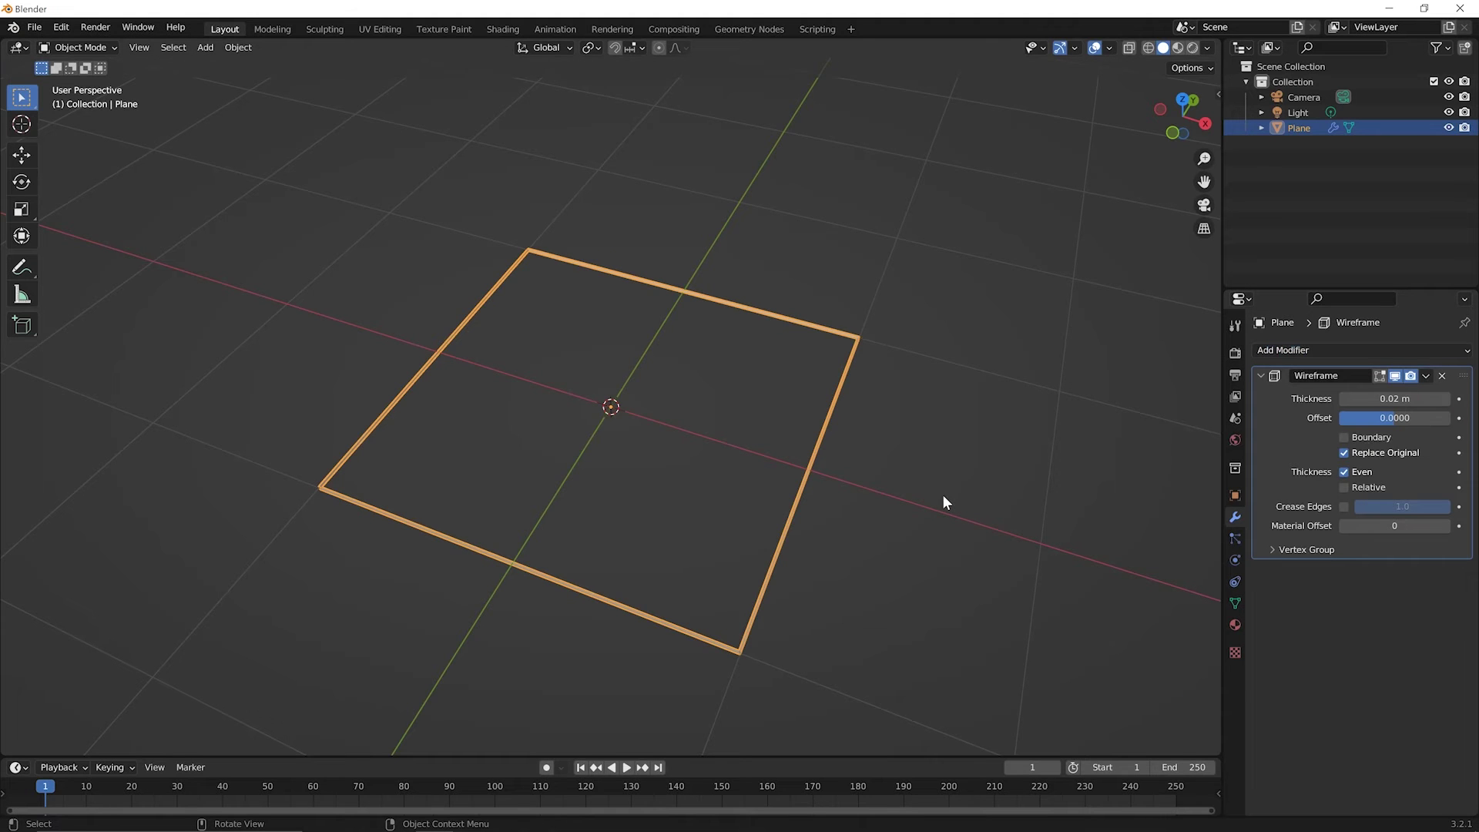
left_click(858, 462)
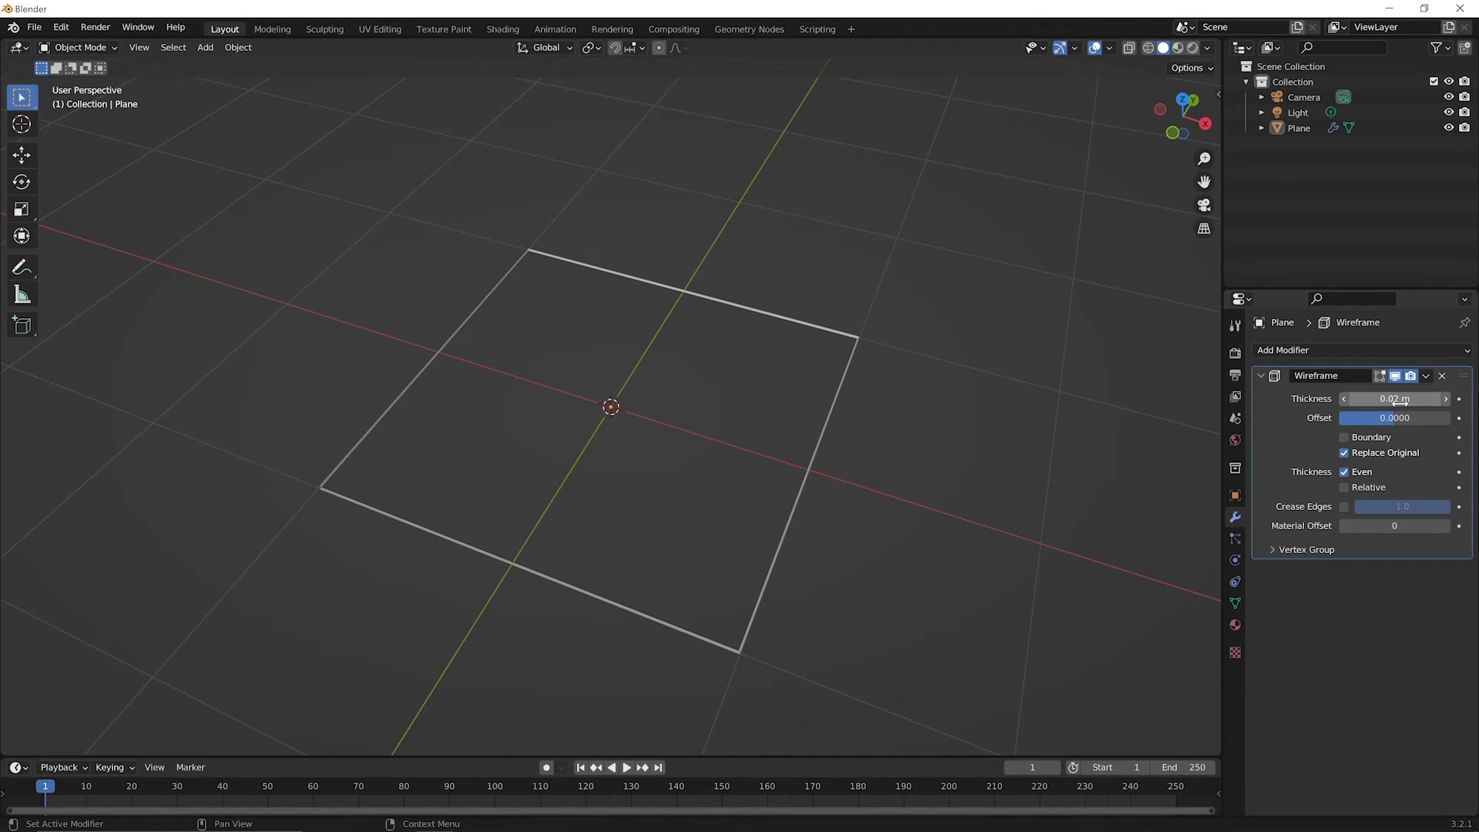
left_click_drag(1398, 399, 1407, 398)
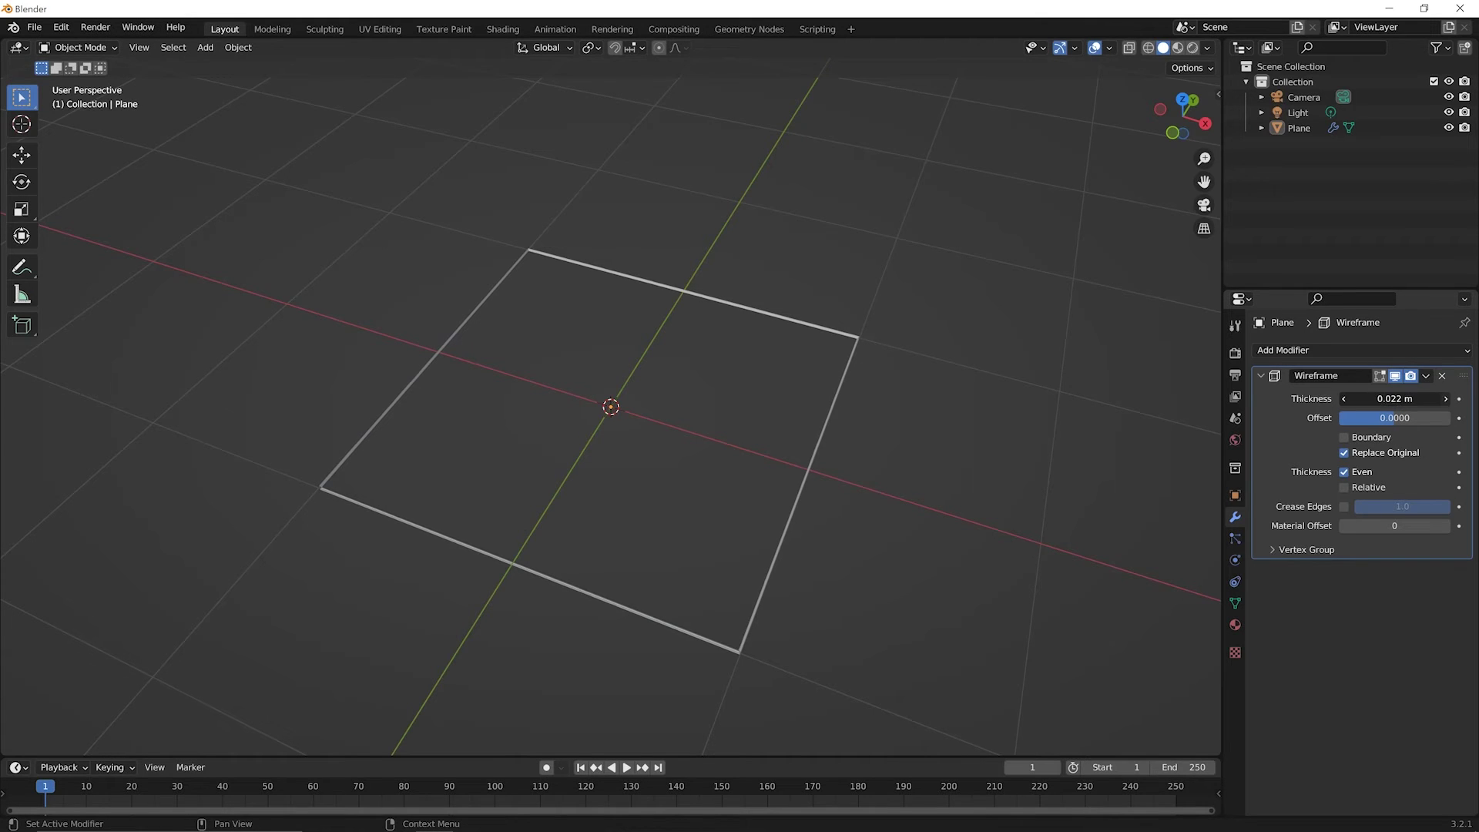
left_click(1445, 399)
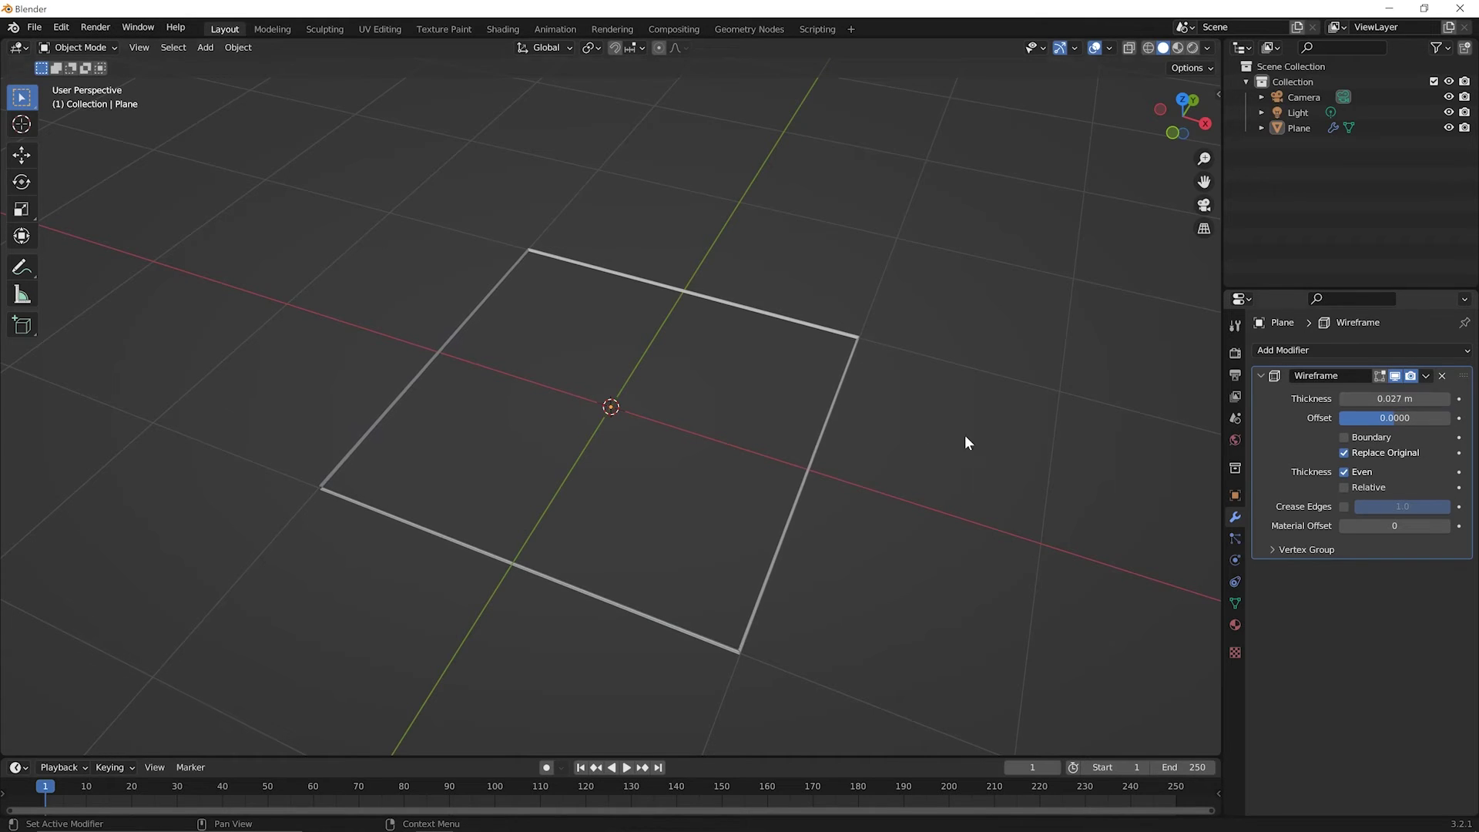
left_click(843, 382)
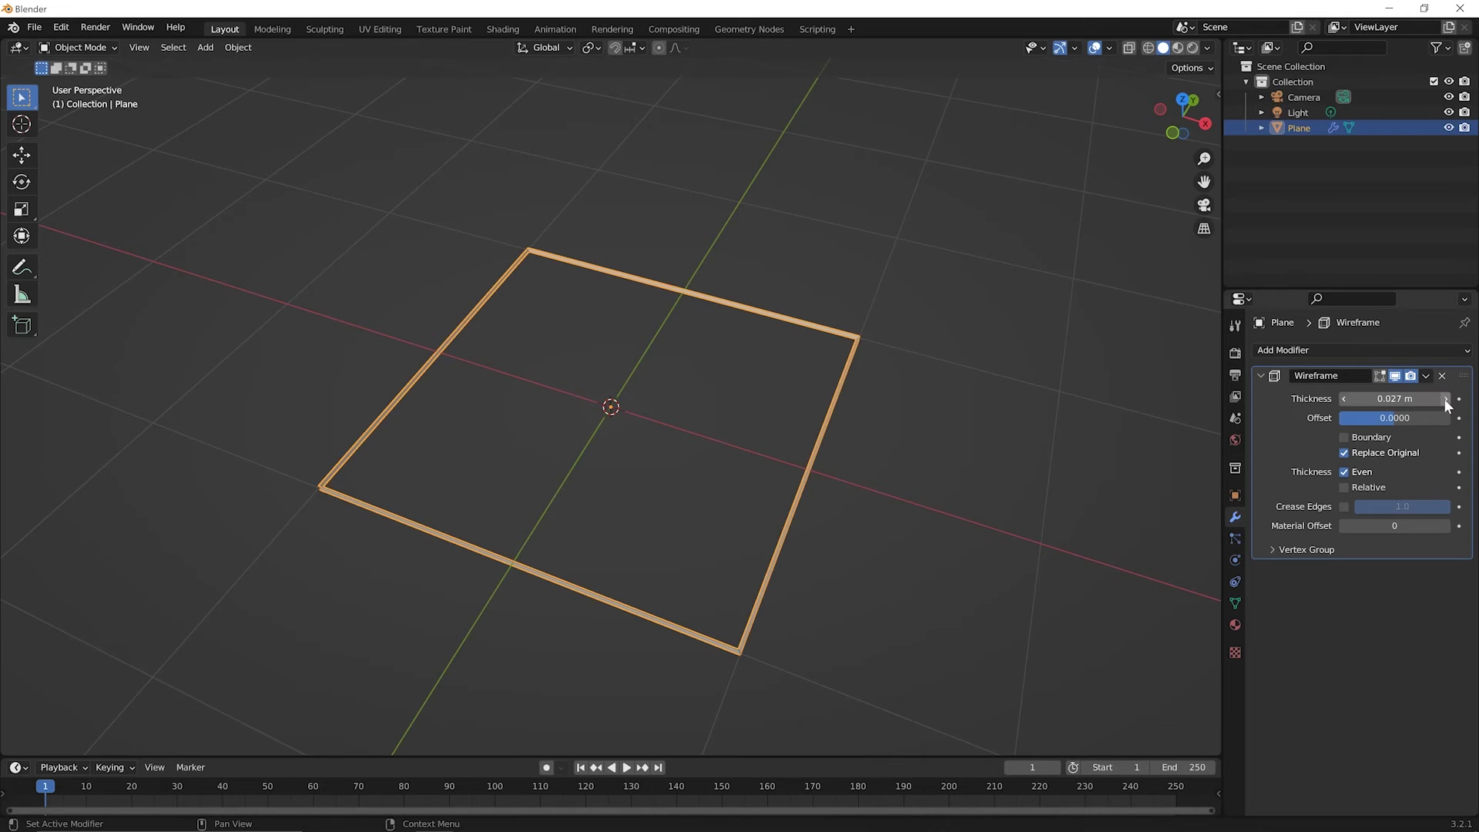
left_click_drag(1394, 398, 1425, 399)
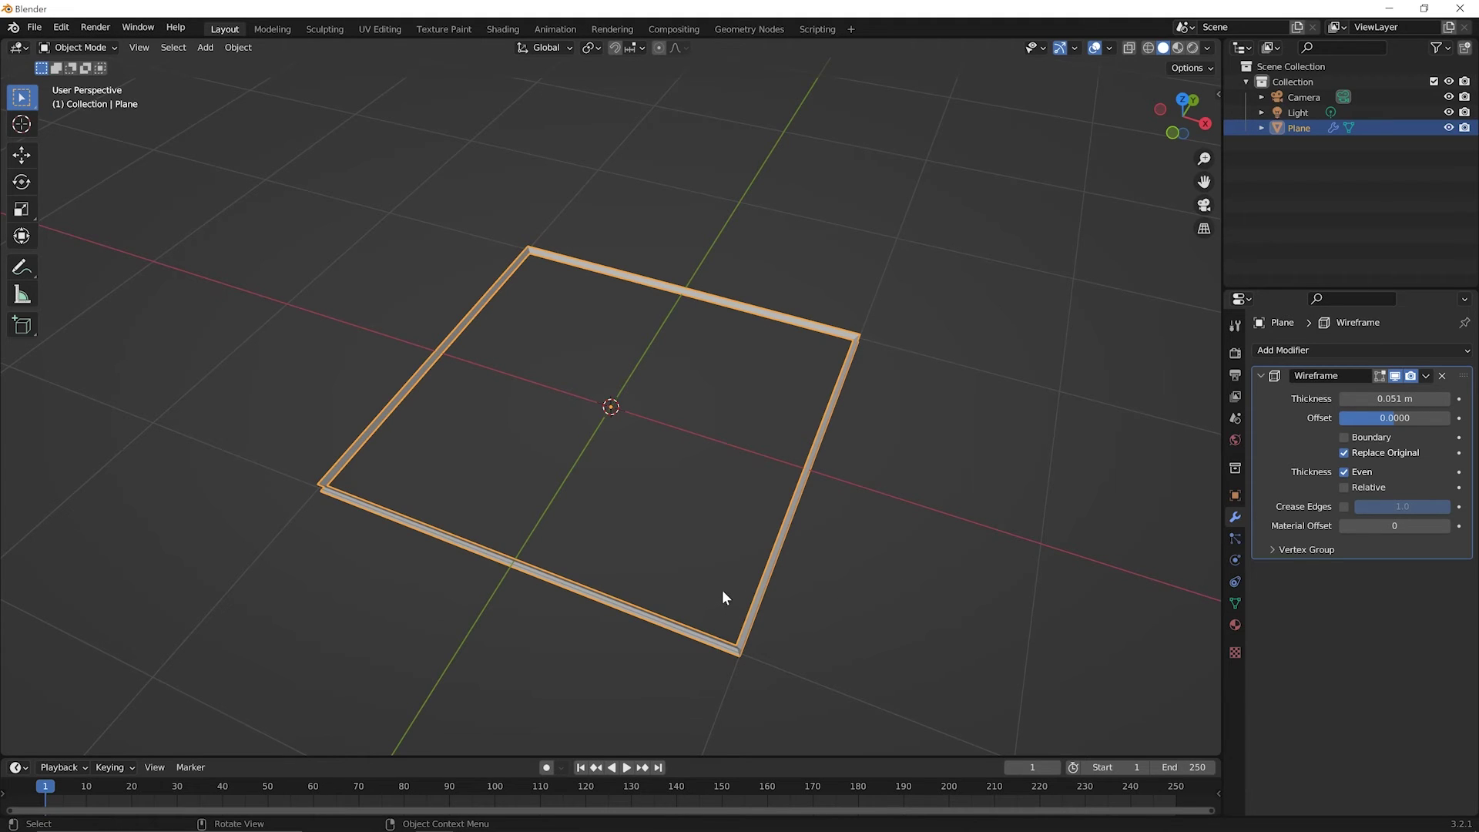
key("Tab")
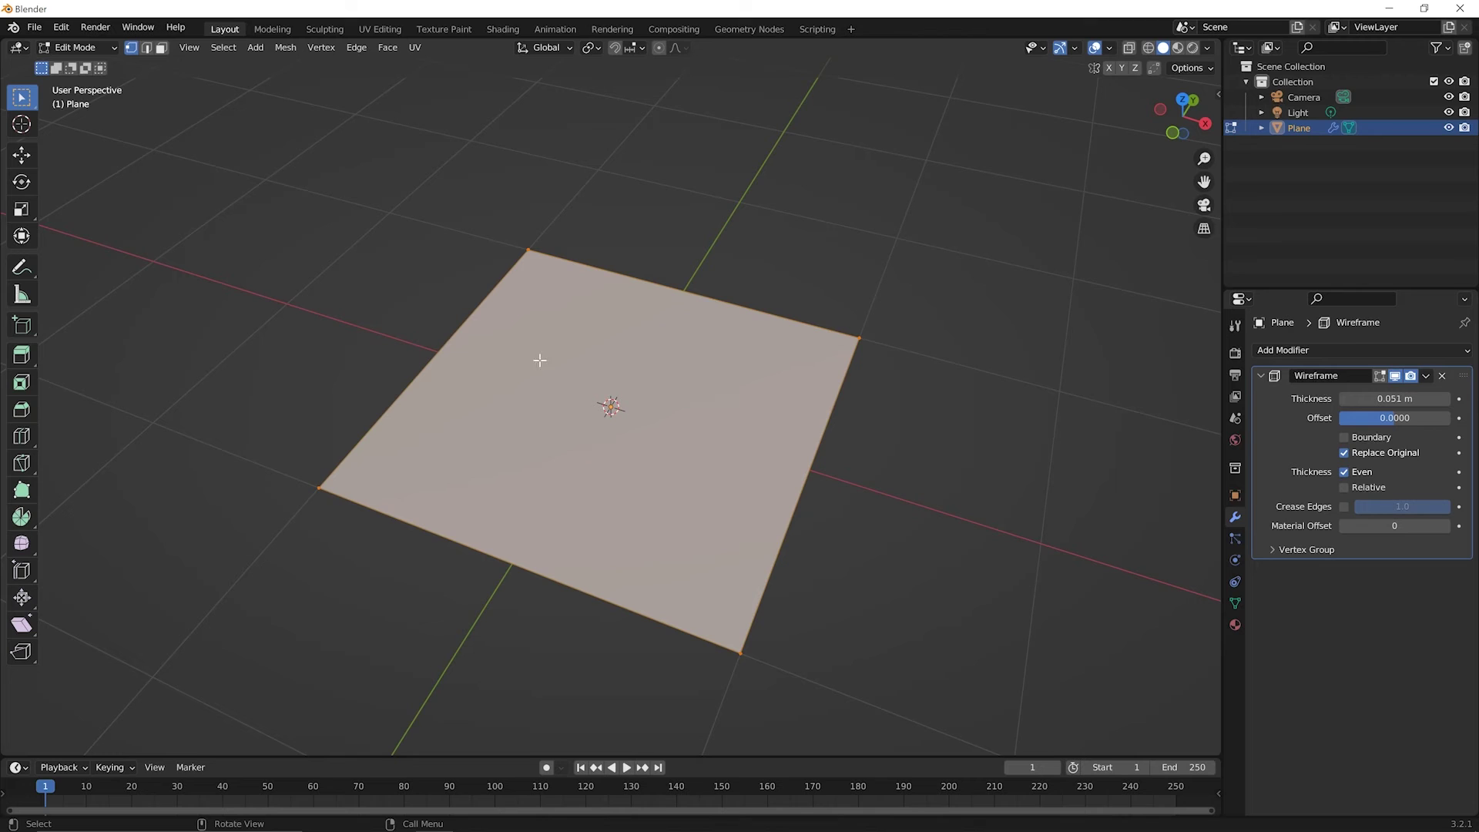
- Subdivide the plane's mesh with 7 cuts into an 8×8 grid, then return to Object Mode
right_click(531, 416)
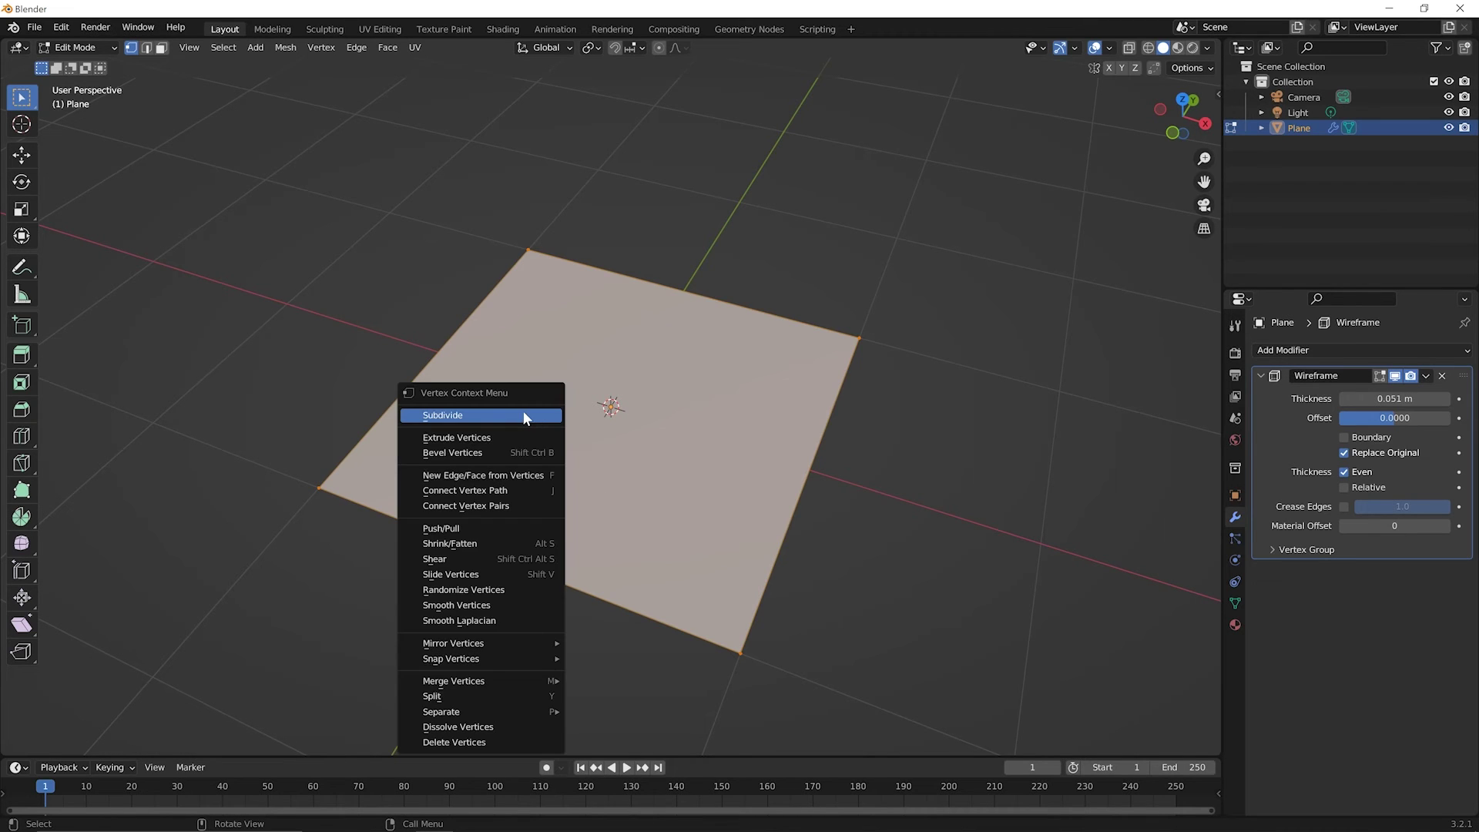
left_click(523, 415)
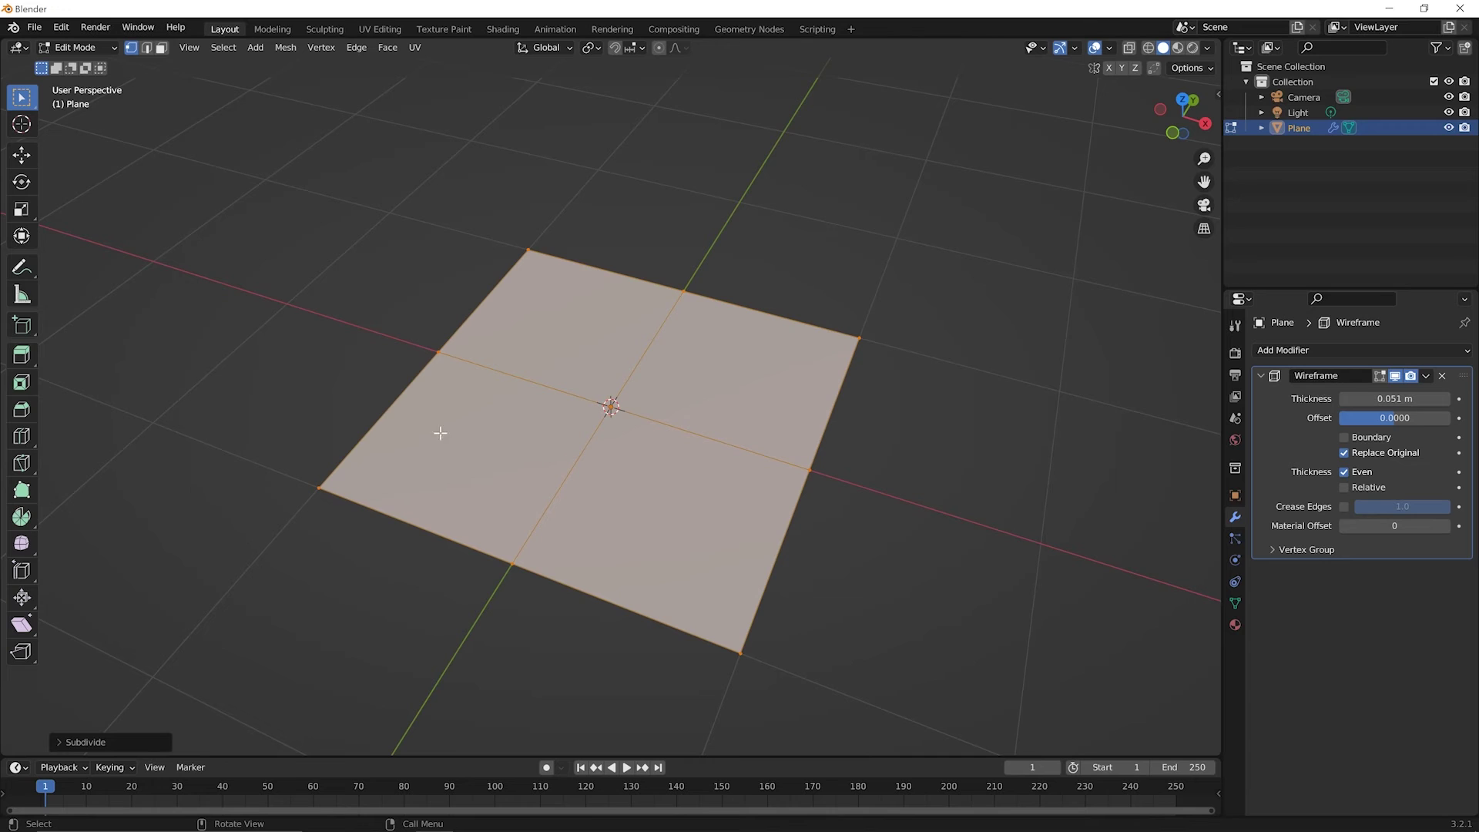
left_click(98, 741)
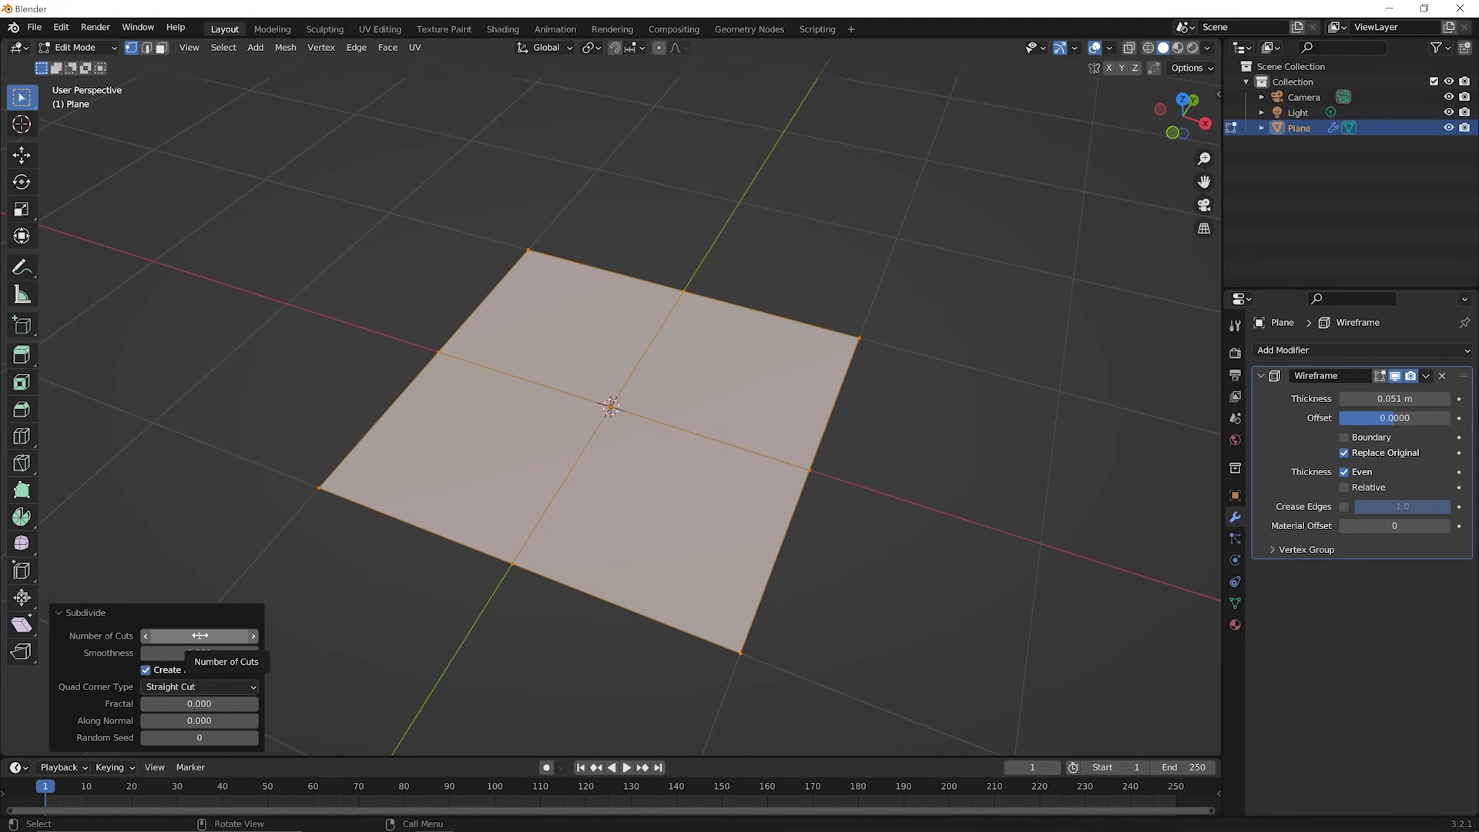
left_click_drag(199, 636, 217, 636)
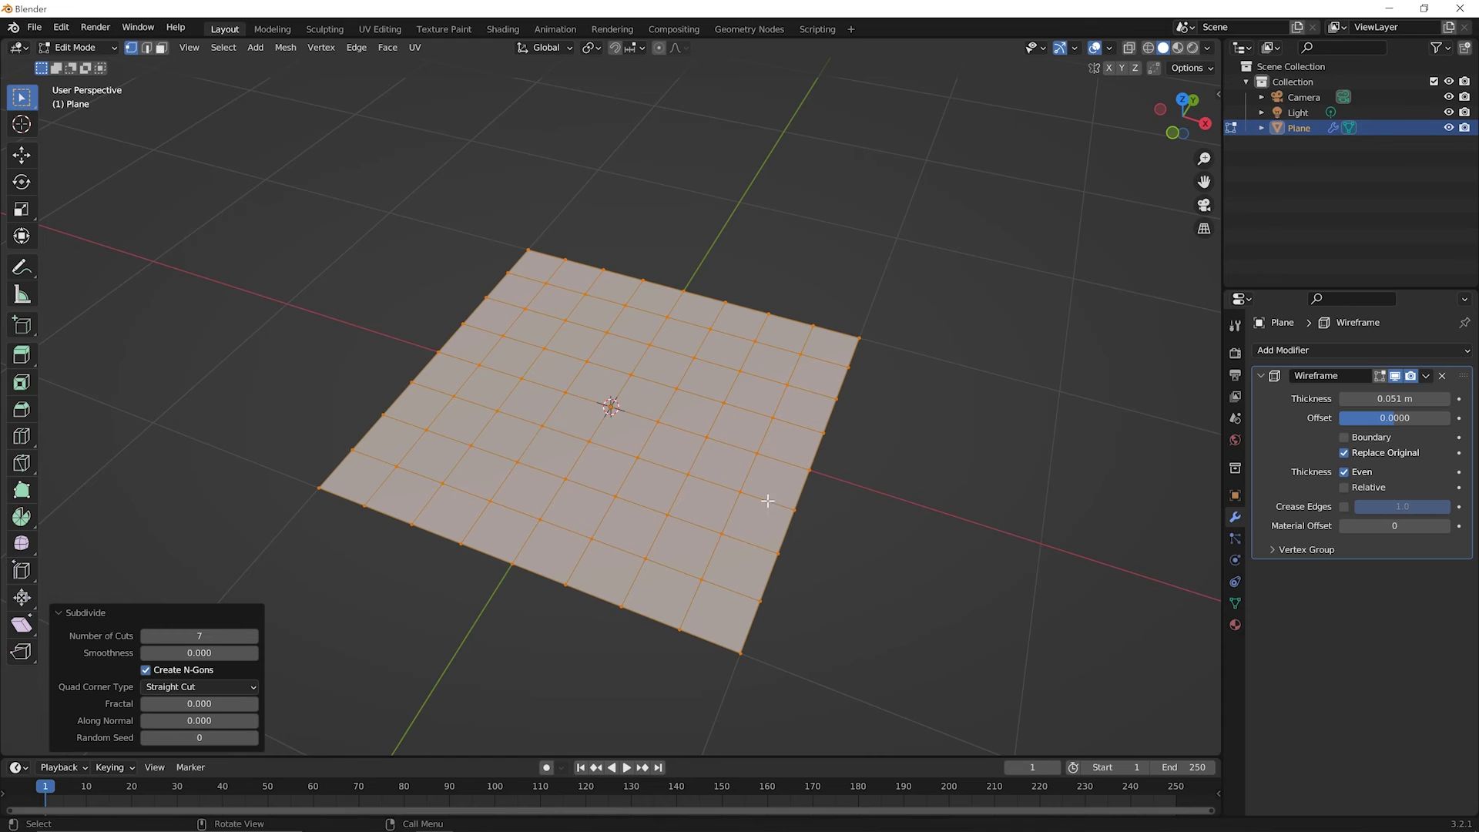
key("Tab")
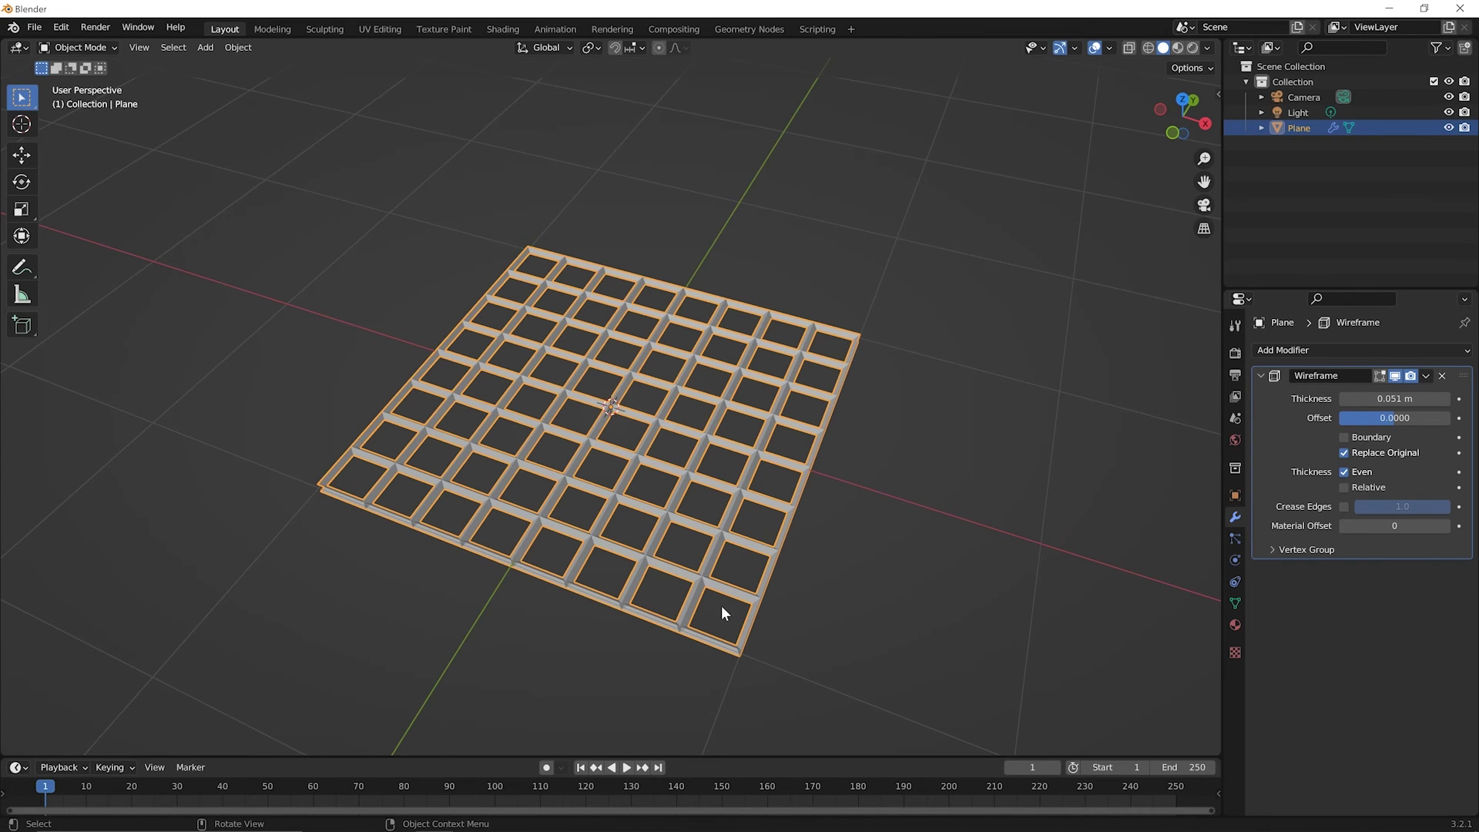
- Scale the lattice plane up to about 1.45 times and orbit to inspect its struts
key("alt+s")
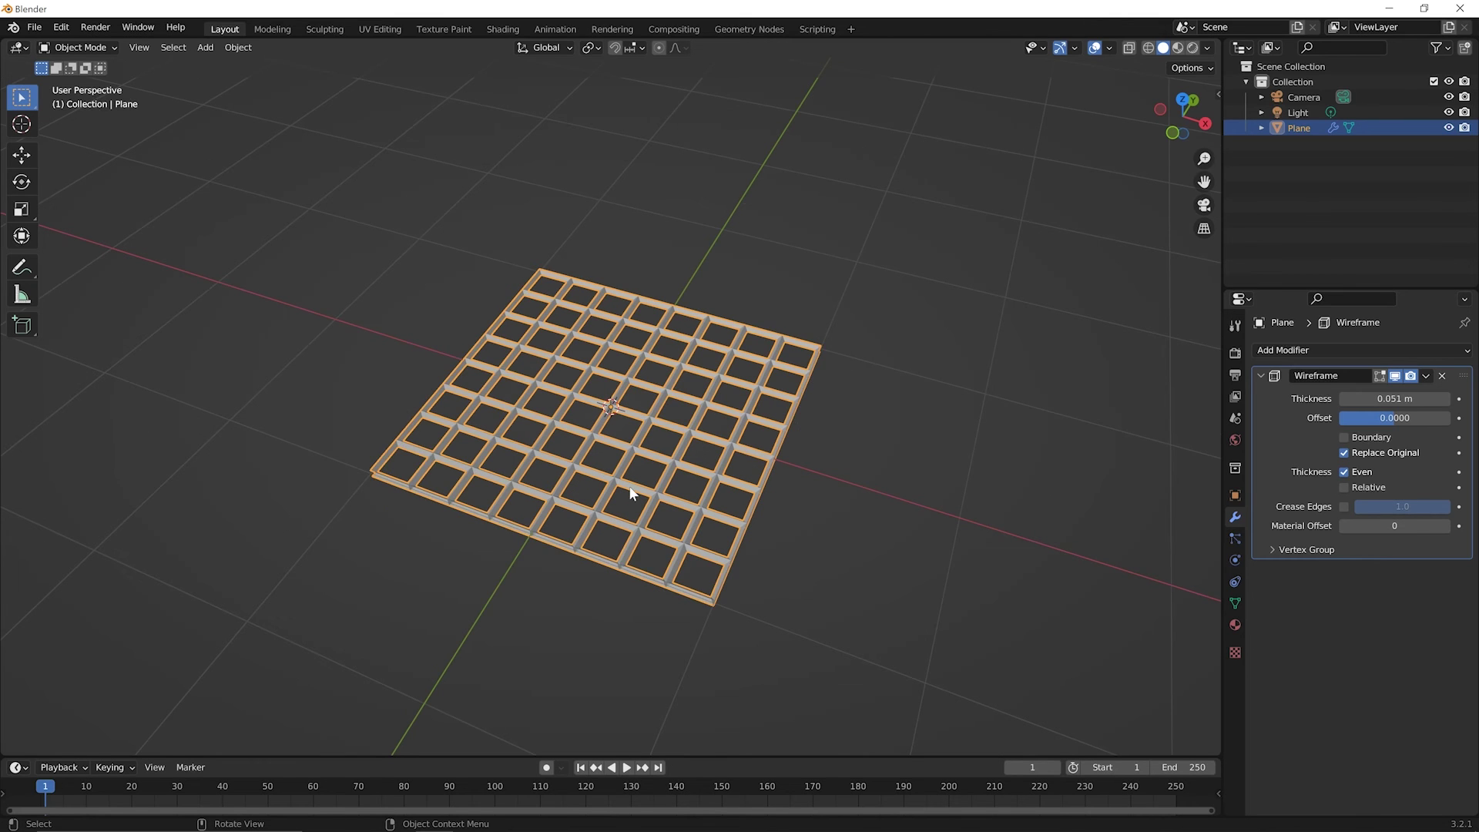
key("ctrl+z")
key("ctrl+z")
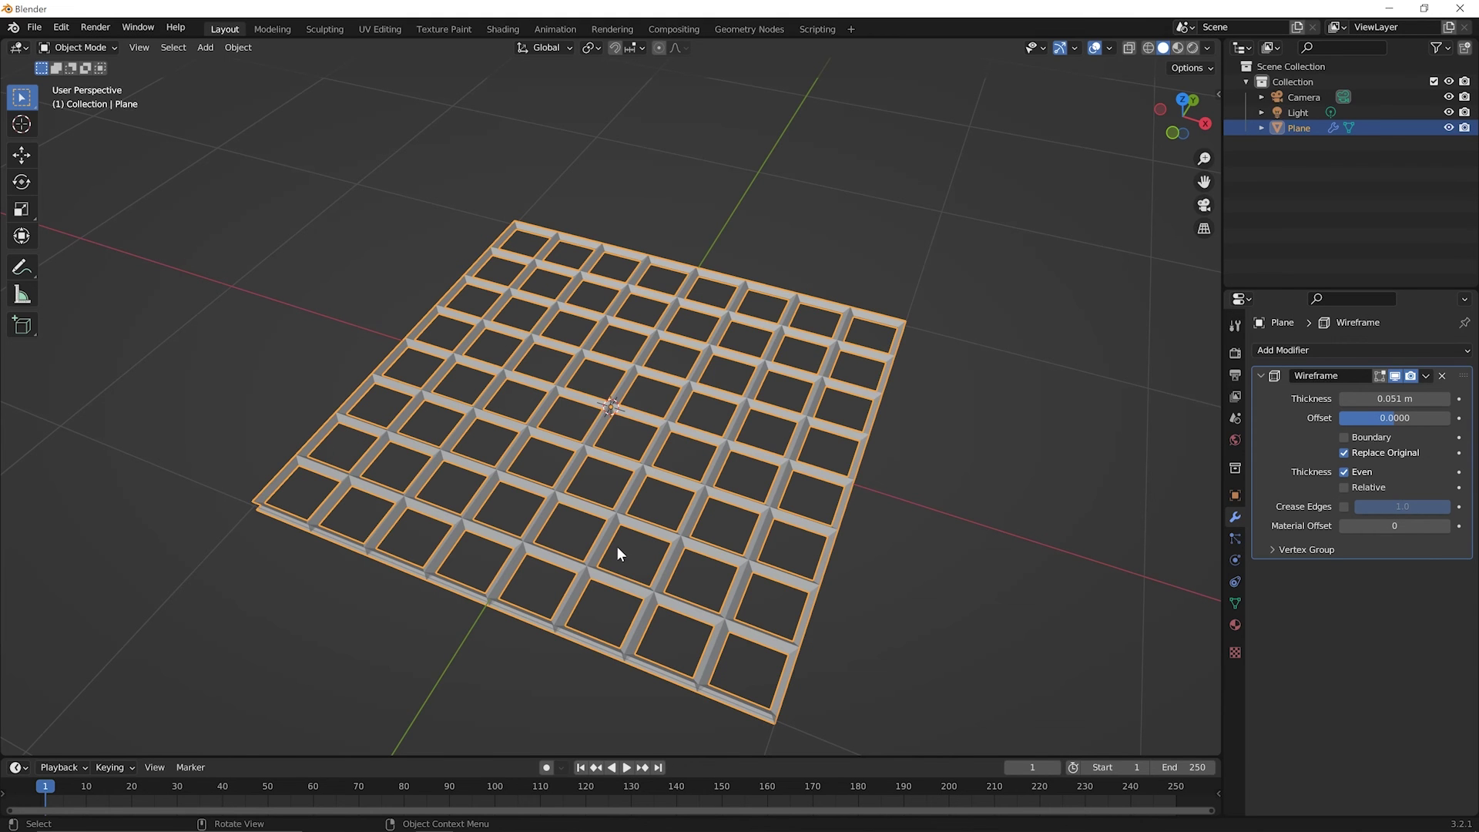
mouse_move(604, 543)
middle_mouse_down()
mouse_move(645, 617)
mouse_move(646, 524)
mouse_move(599, 470)
mouse_move(593, 533)
mouse_move(620, 551)
middle_mouse_up()
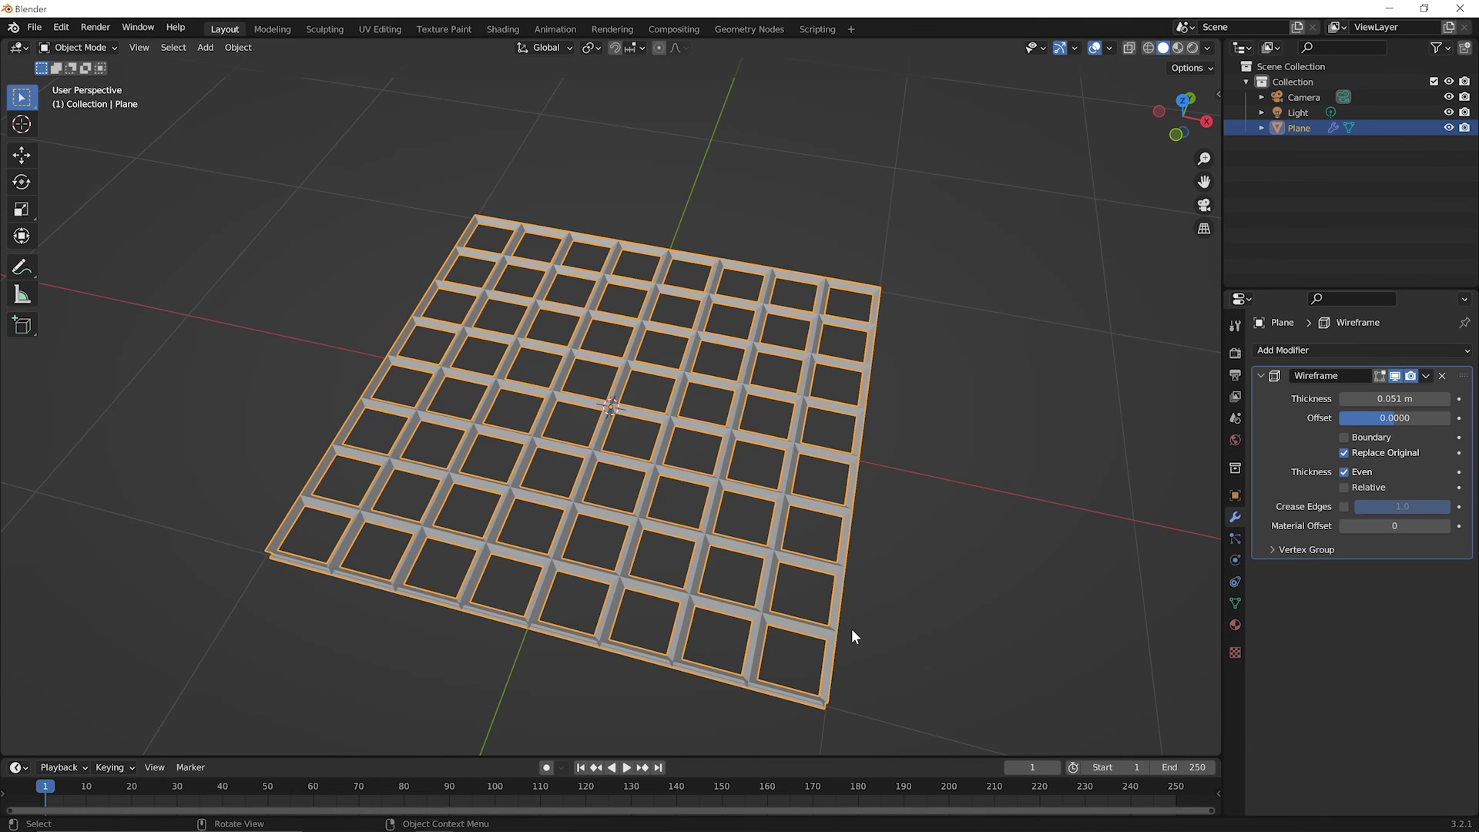
middle_click_drag(856, 618, 829, 559)
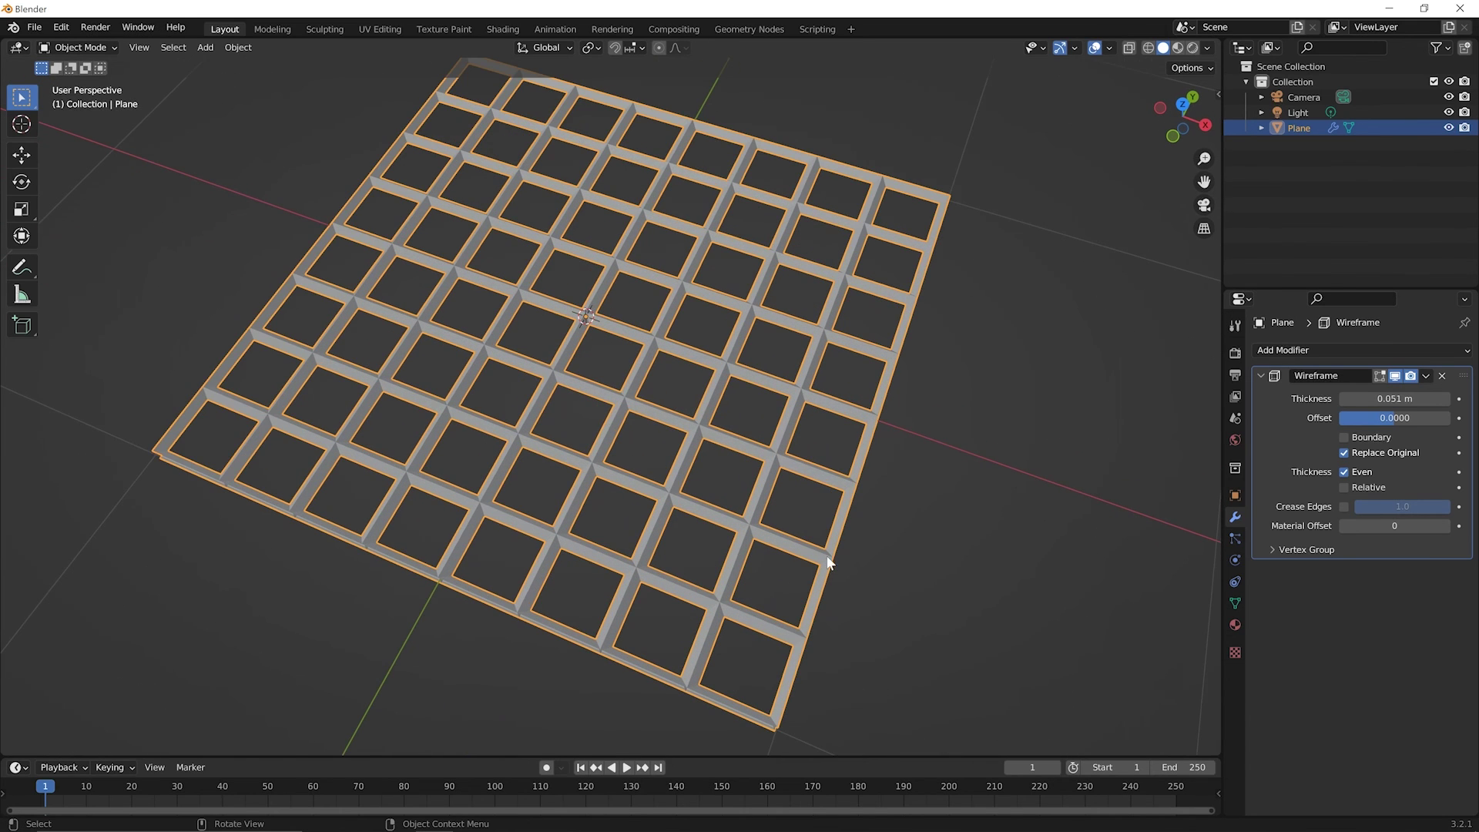